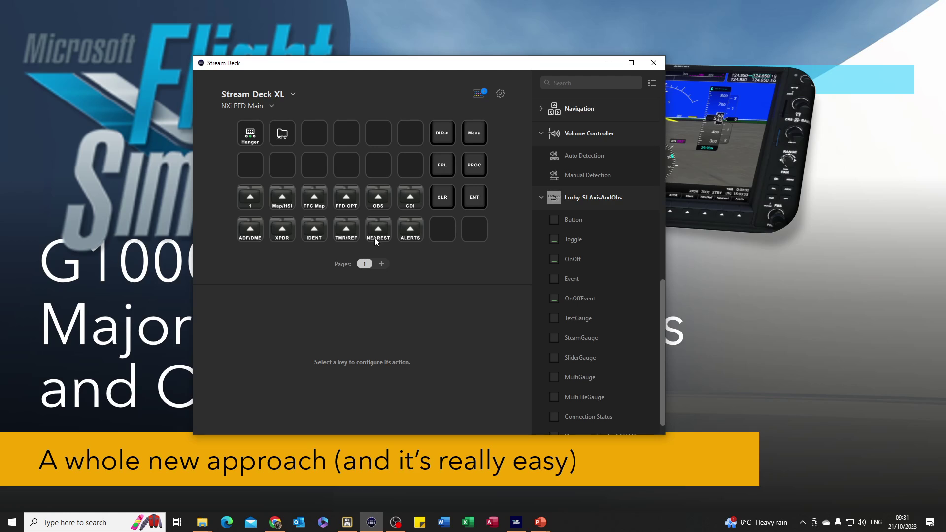
Step: Review the list of available Stream Deck XL profiles
left_click(271, 108)
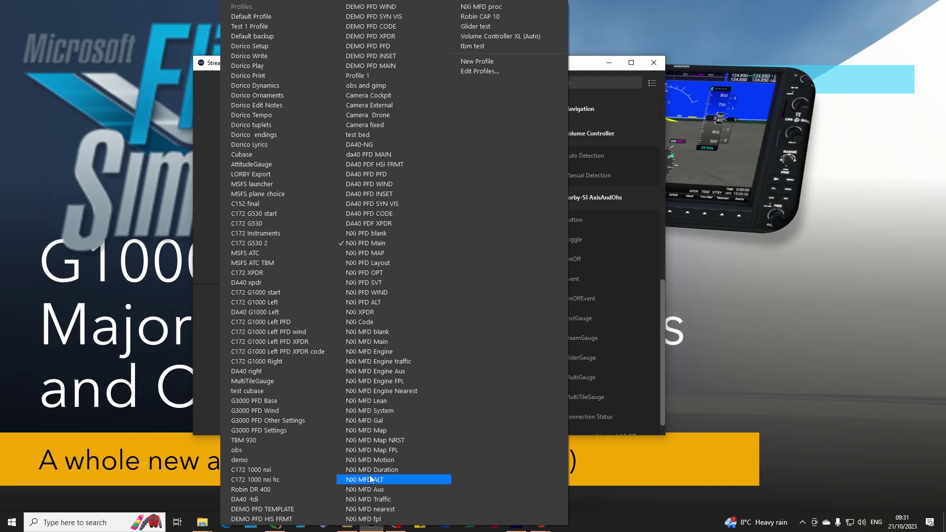
left_click(586, 67)
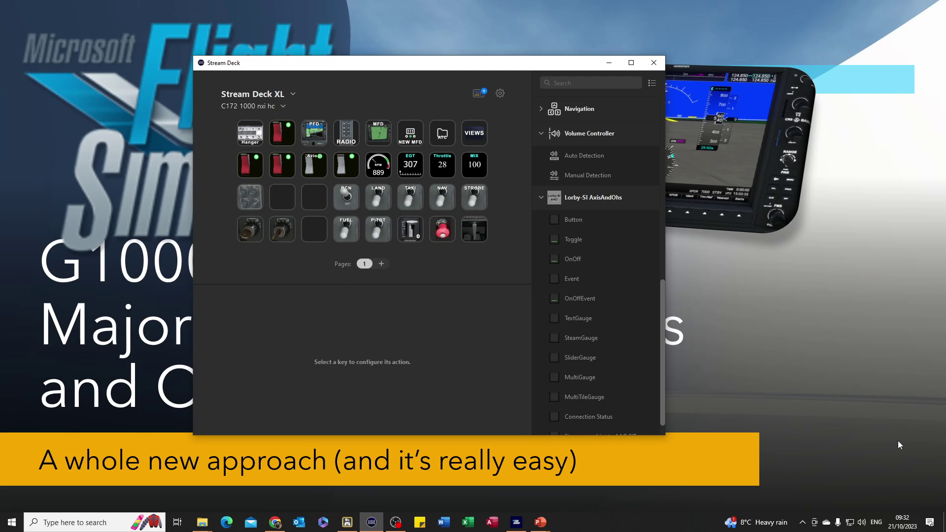
Step: End the slide show, switch to Microsoft Flight Simulator, and take it out of full screen and minimise it to reach the desktop
left_click(774, 321)
key("Escape")
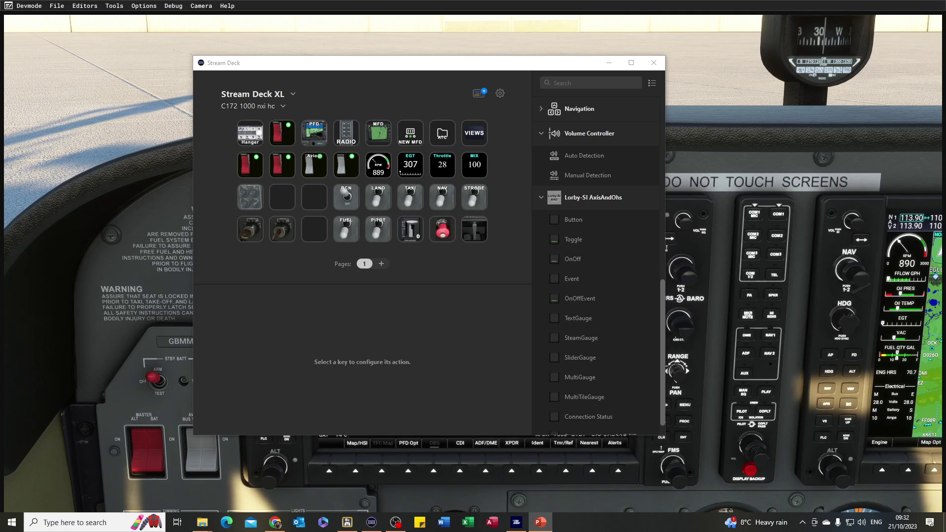
left_click(725, 98)
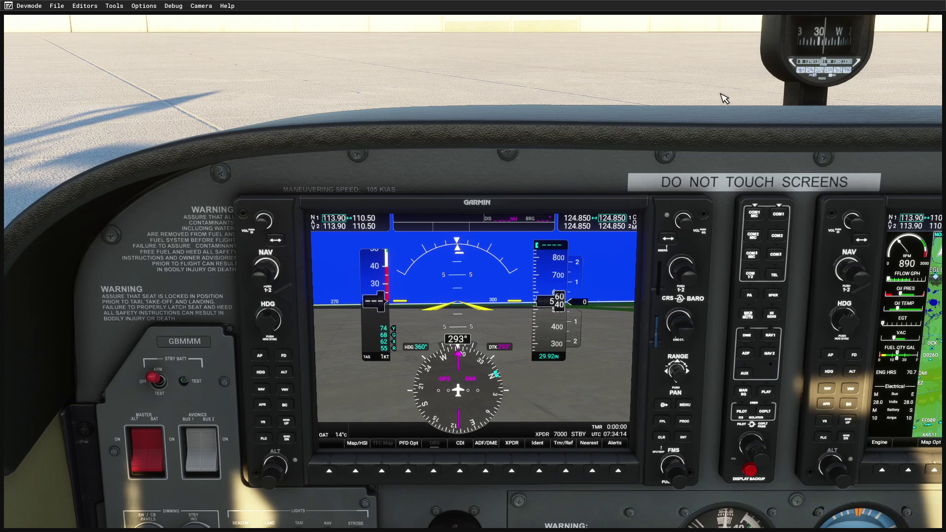
key("alt+Return")
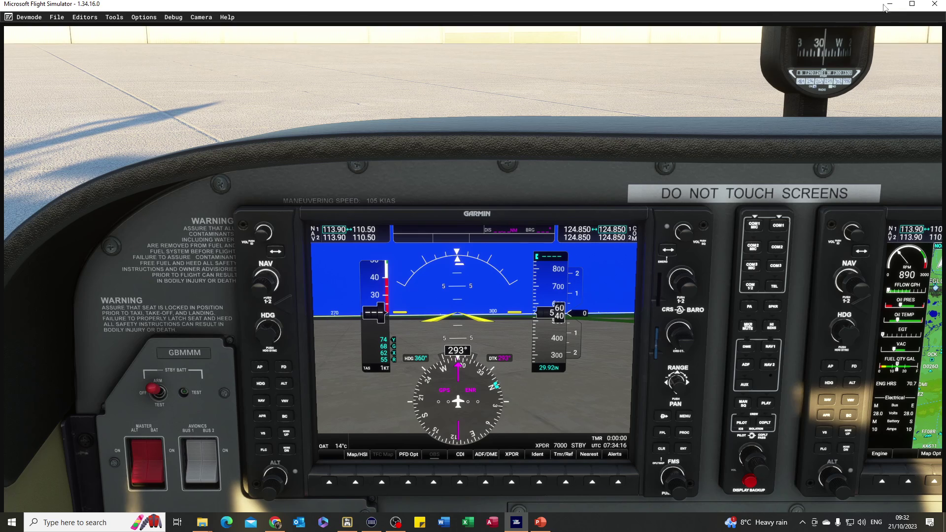
left_click(891, 6)
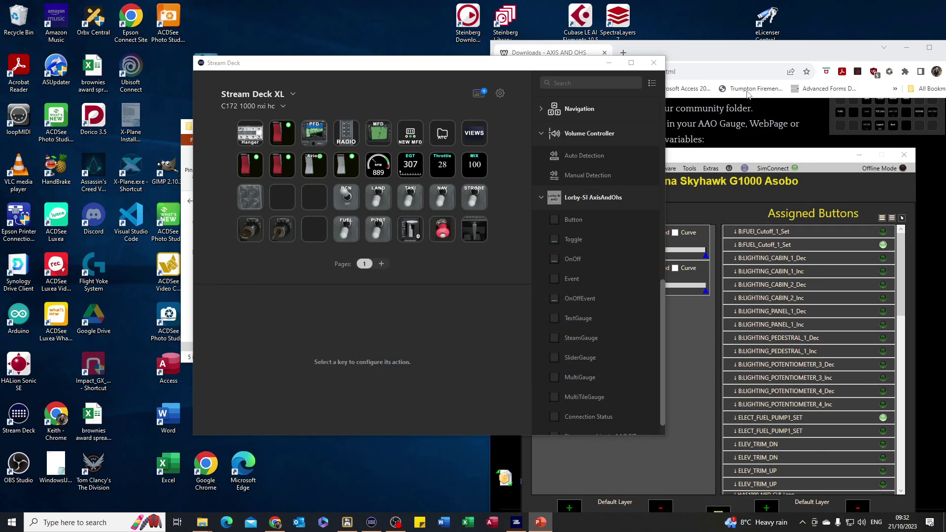
Step: Switch to the browser and read the MSFS: G1000 Bridge section of the AXIS AND OHS downloads page, down to its zip file
left_click(734, 56)
left_click_drag(725, 56, 589, 62)
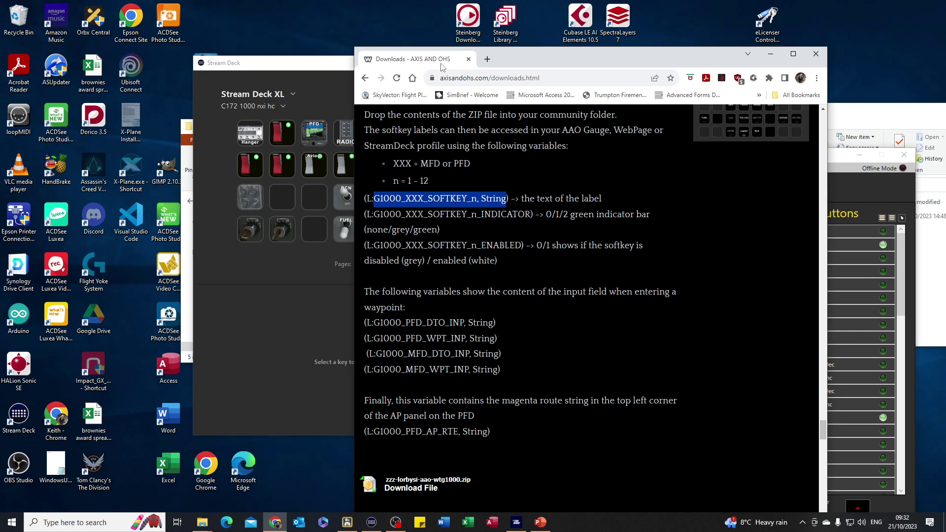
scroll(692, 285, "up", 5)
scroll(692, 284, "down", 3)
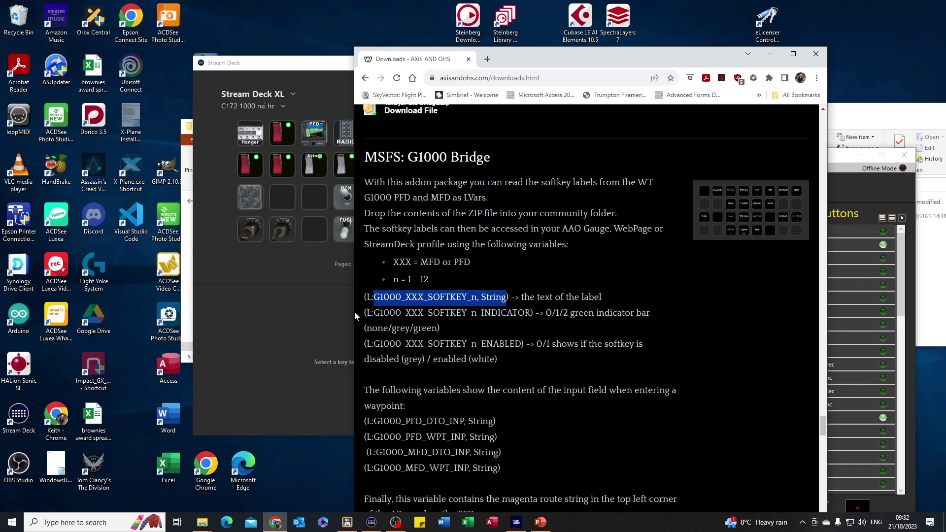
scroll(540, 325, "down", 2)
scroll(539, 326, "down", 2)
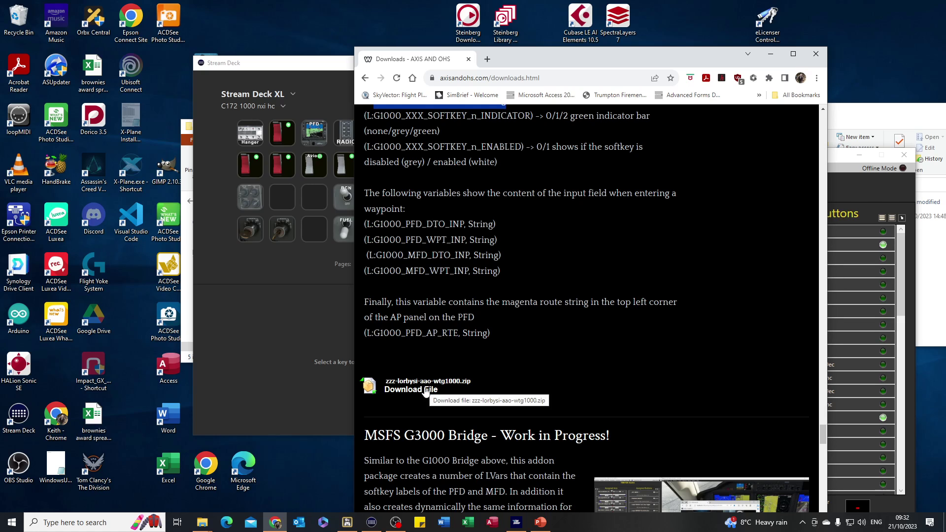
Step: Switch to File Explorer and inspect the extracted zzz-lorbysi-aao-wtg1000 folder inside Stream Deck's G1000 bridge folder
mouse_move(199, 526)
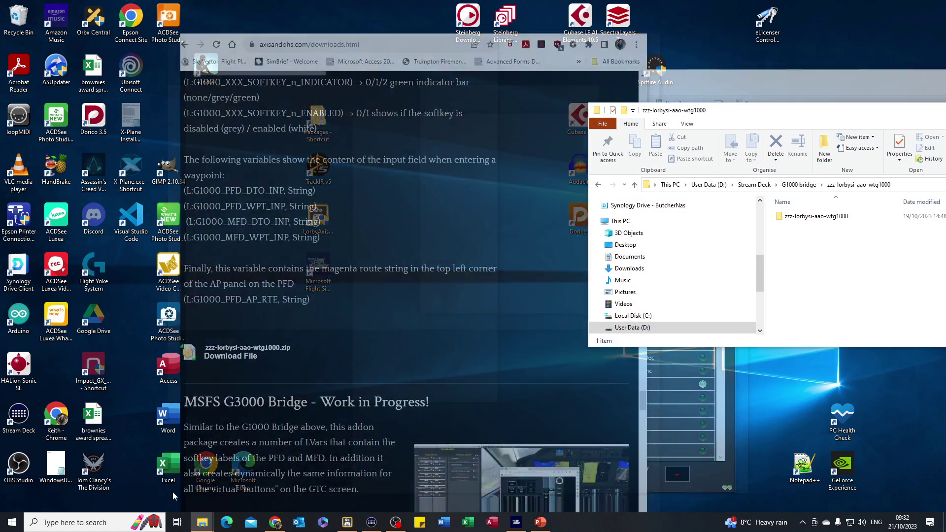
left_click(173, 492)
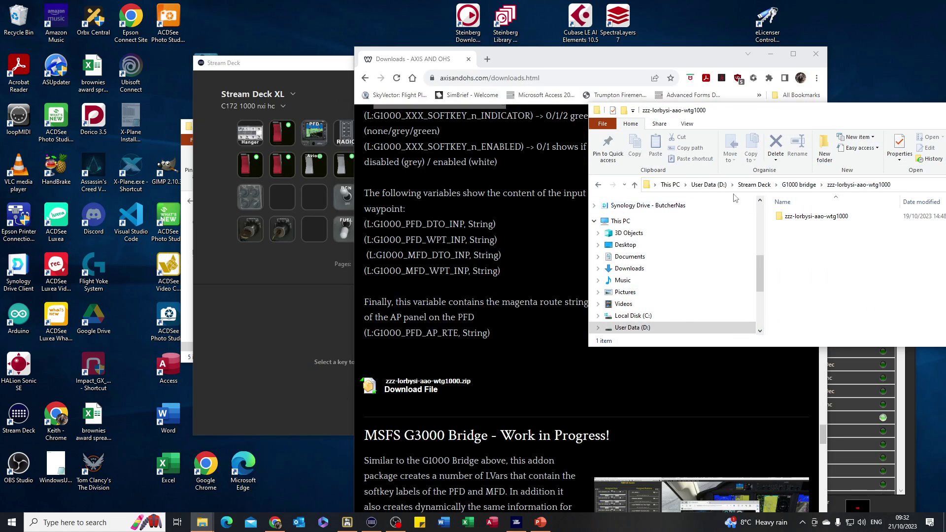
left_click_drag(762, 110, 465, 123)
left_click(651, 192)
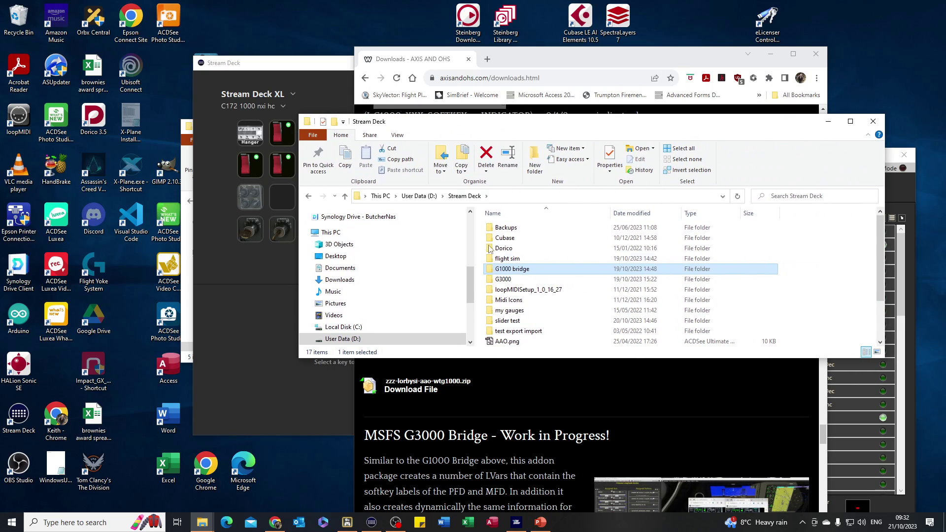
double_click(530, 274)
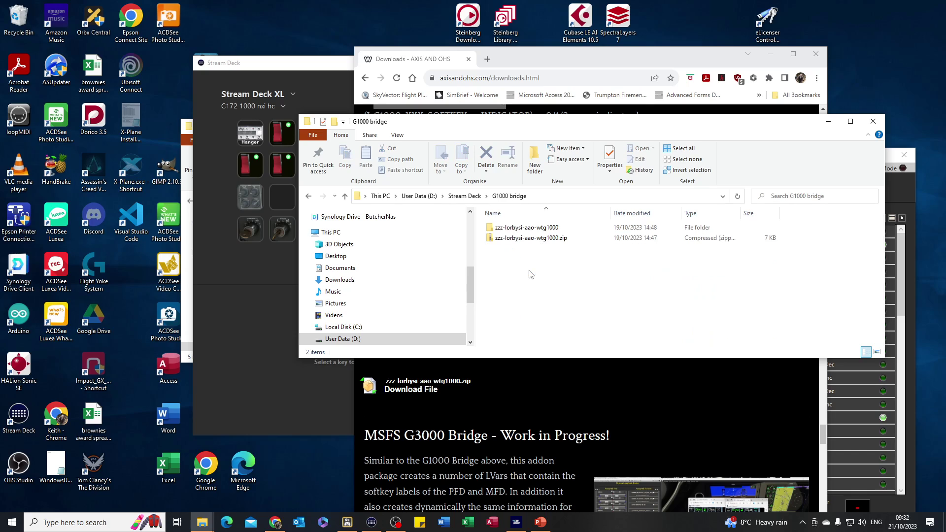
double_click(521, 231)
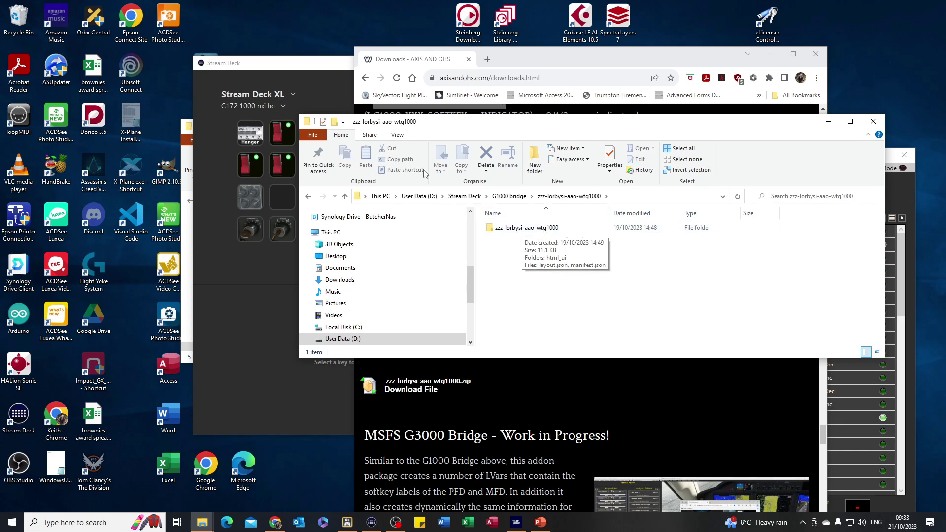
Step: Open the simulator's Community folder through the desktop Packages shortcut to check for the zzz-lorbysi-aao-wtg1000 add-on
double_click(268, 64)
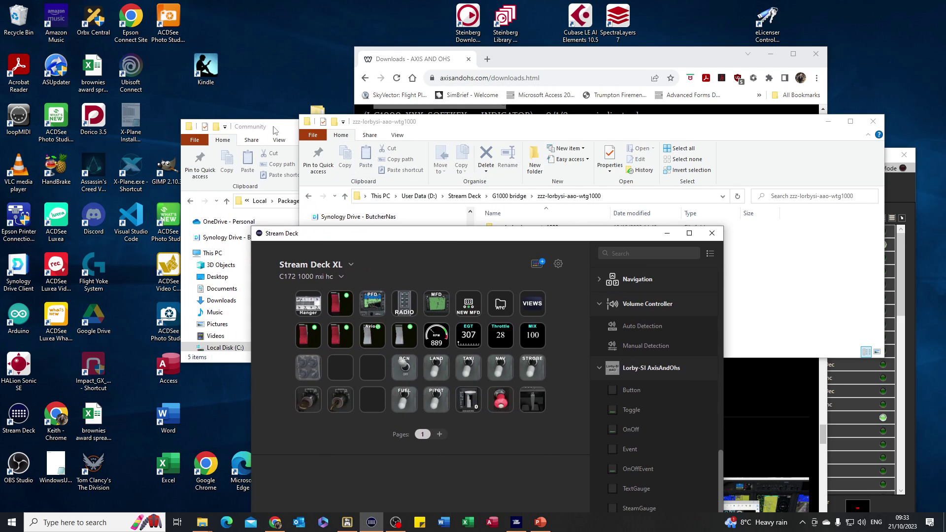
left_click(275, 131)
left_click(345, 127)
double_click(319, 128)
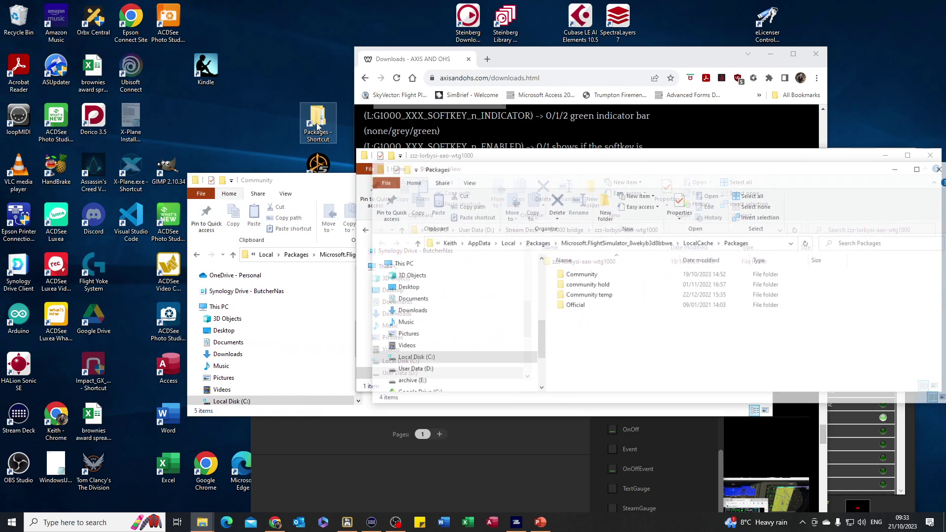
left_click_drag(495, 170, 303, 114)
double_click(389, 223)
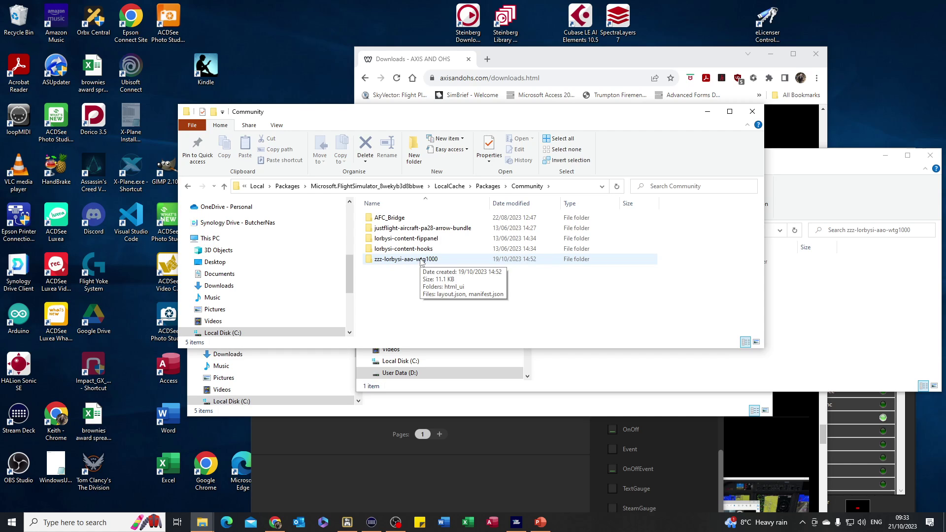
Step: Close the open Community and zzz-lorbysi-aao-wtg1000 folder windows
left_click(753, 112)
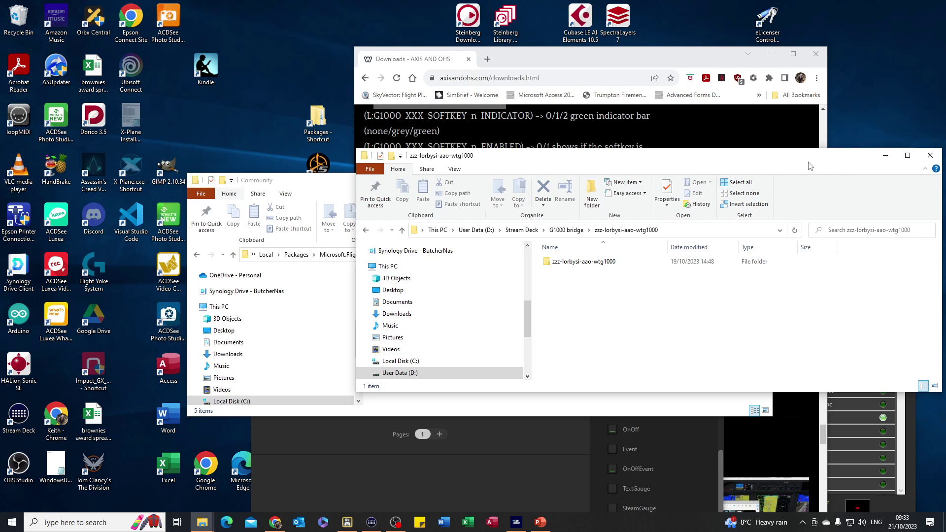
left_click_drag(810, 166, 703, 169)
left_click(824, 158)
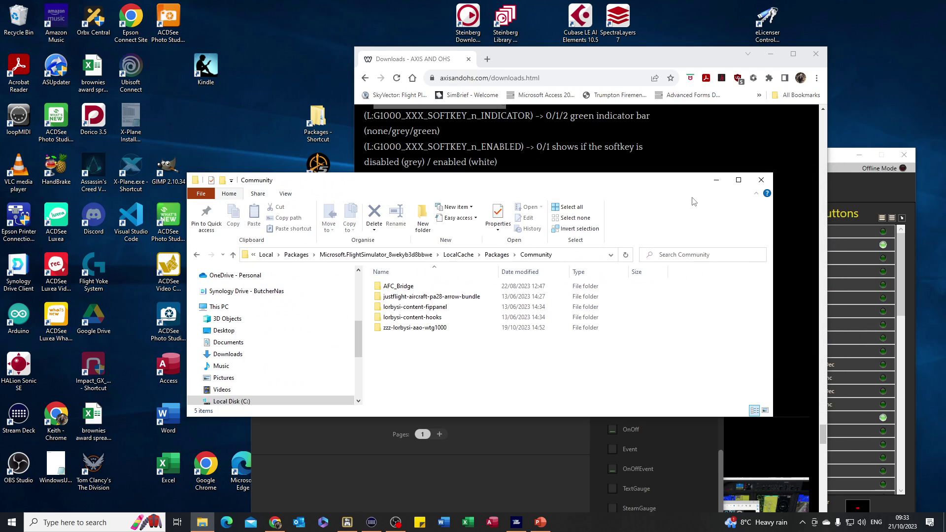
left_click(762, 180)
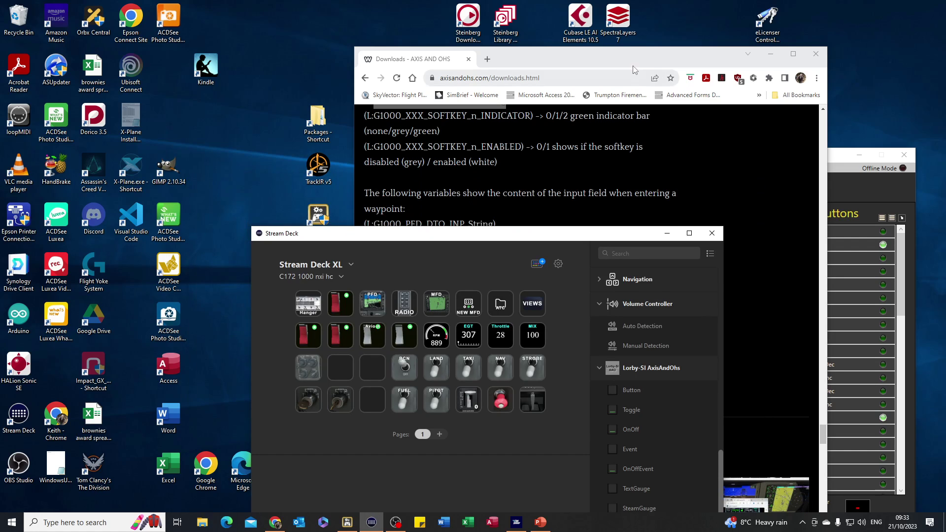
Step: Return Microsoft Flight Simulator to full screen and place the Stream Deck window over the cockpit view
left_click(518, 522)
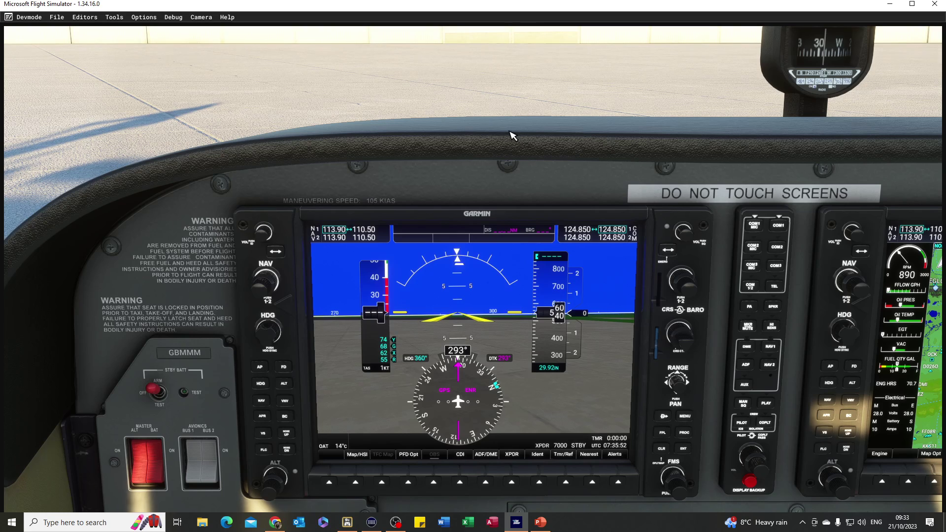
key("alt+Return")
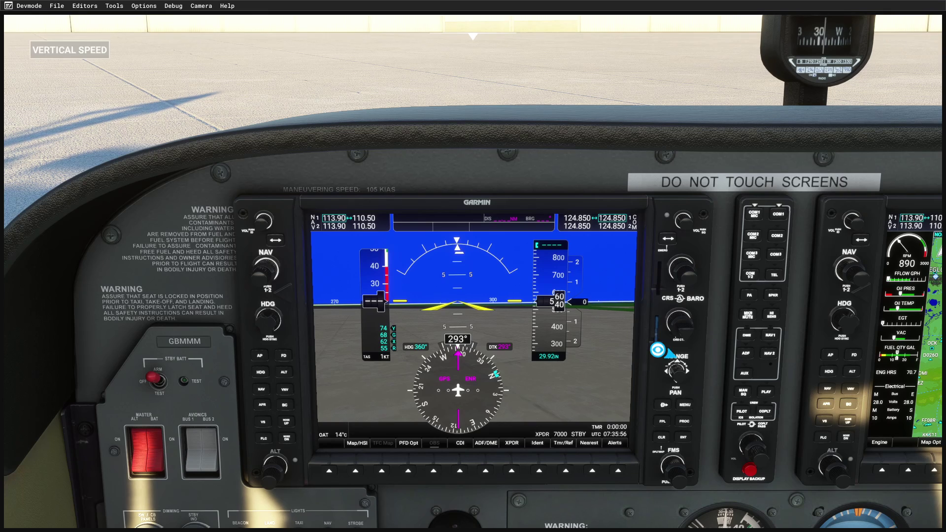
key("alt+Tab")
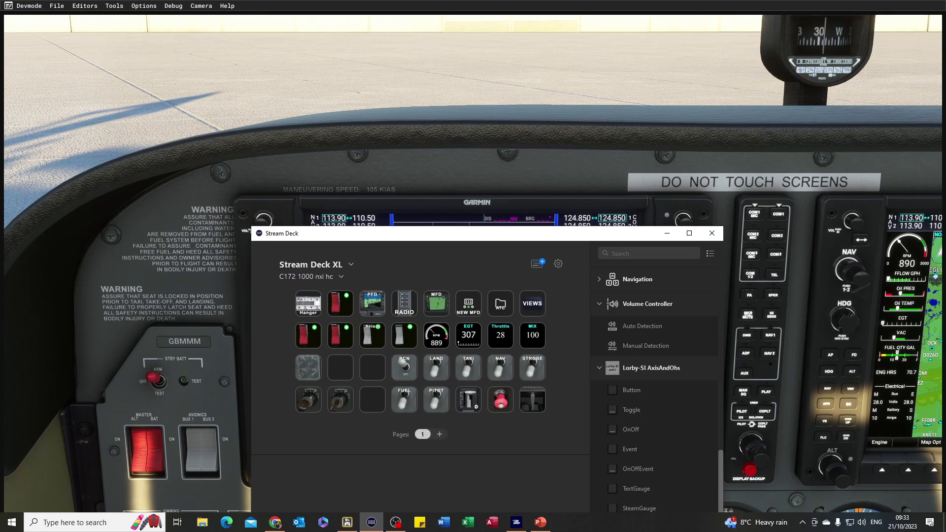
left_click_drag(480, 234, 438, 68)
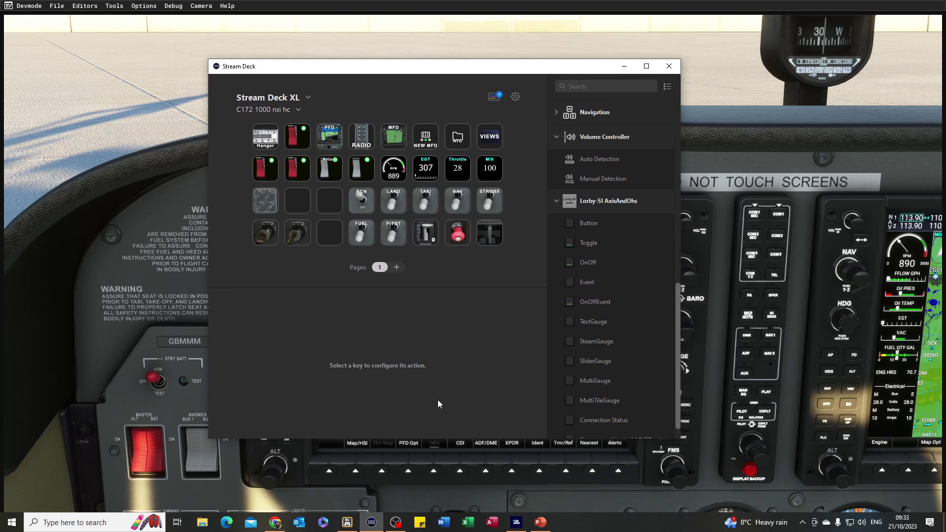
Step: Create a folder on the empty second key of the third row and open it
left_click(300, 201)
right_click(299, 199)
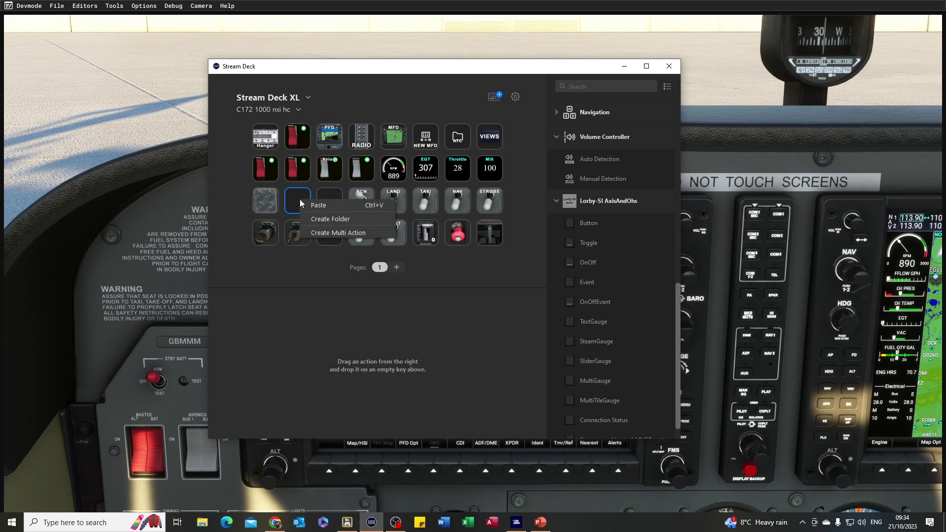
left_click(320, 224)
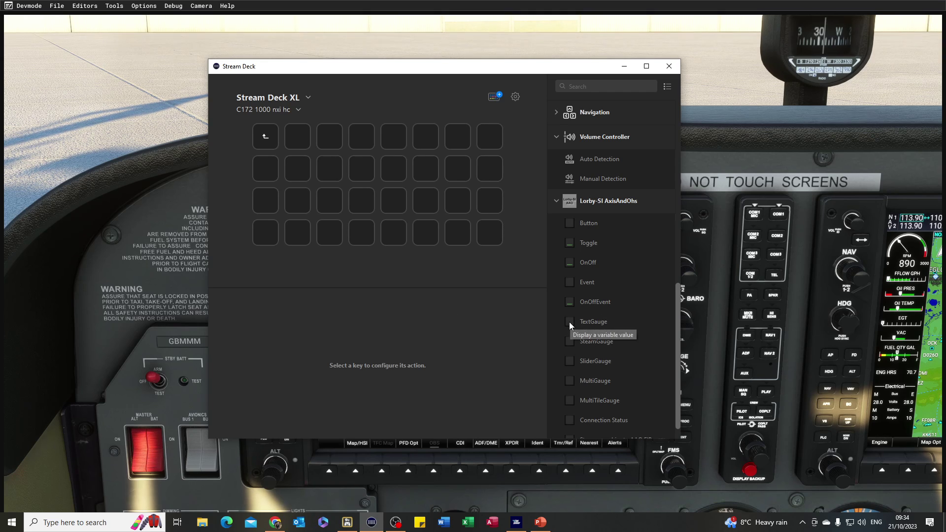
Step: Place a Lorby-SI TextGauge on the first key of the third row and expand its Variable 1 settings
left_click_drag(569, 322, 267, 203)
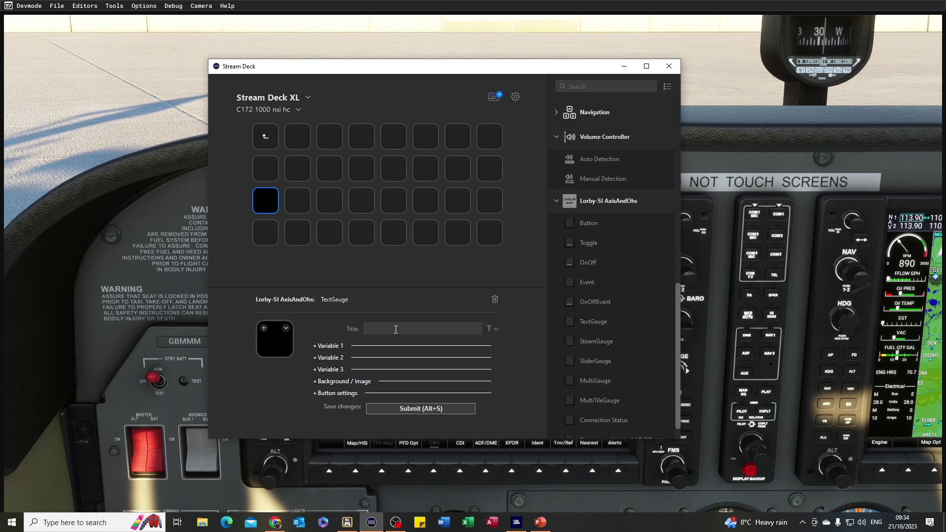
left_click(314, 346)
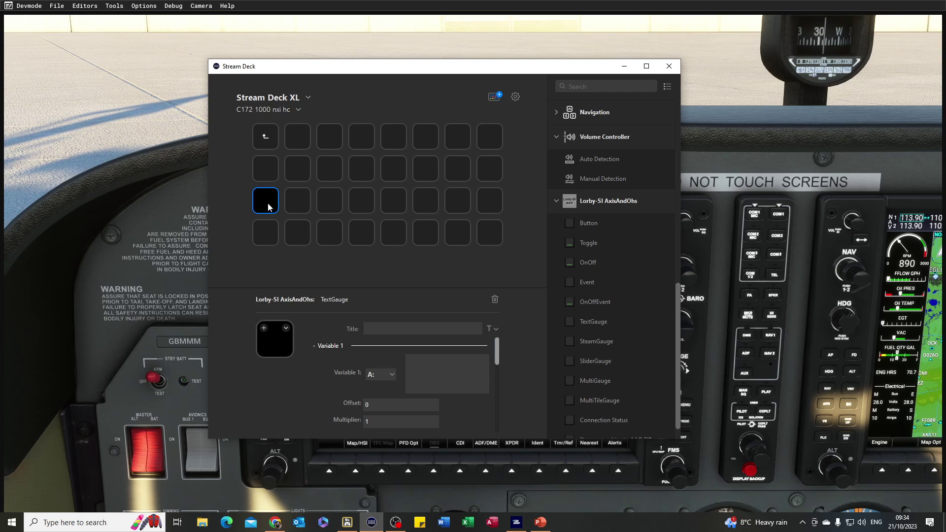
left_click_drag(379, 67, 359, 37)
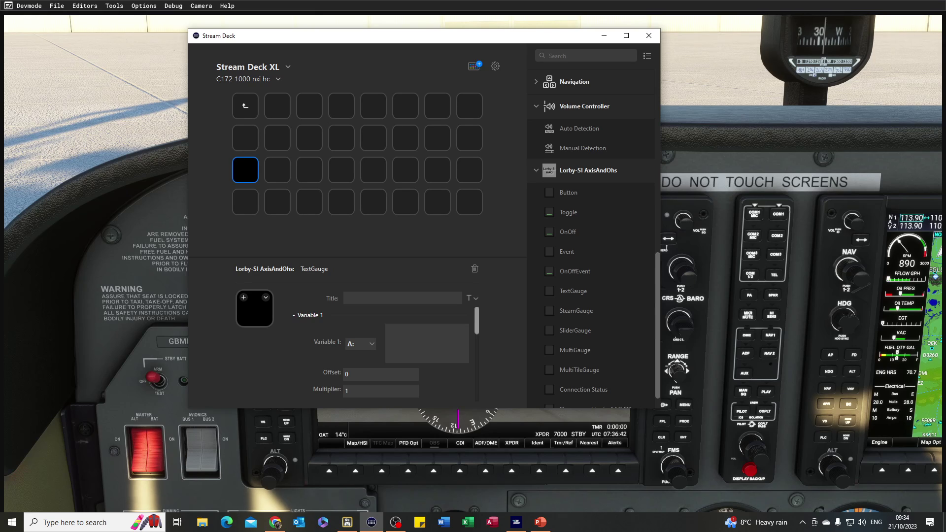
Step: Look up the softkey label variable on the G1000 Bridge page and enter G1000_XXX_SOFTKEY_n, String as the gauge's Variable 1
key("alt+Tab")
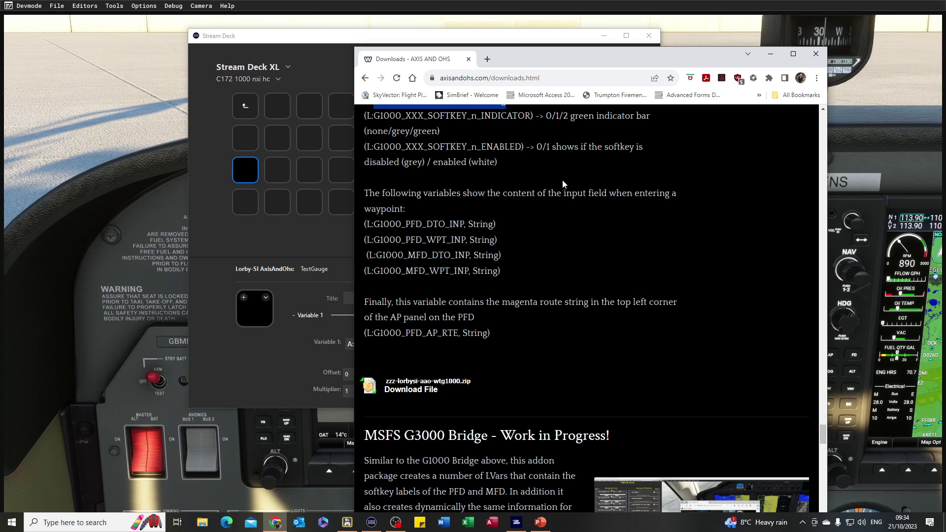
scroll(420, 117, "up", 2)
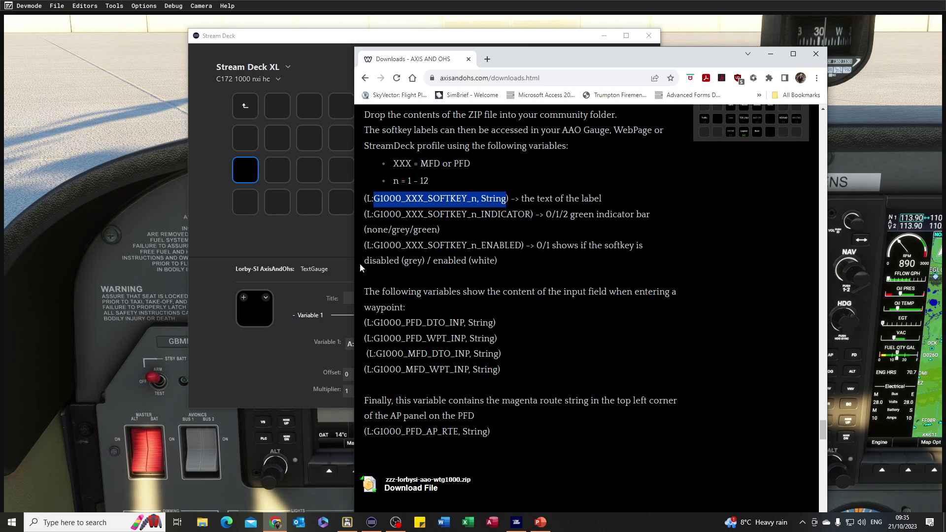
left_click(303, 39)
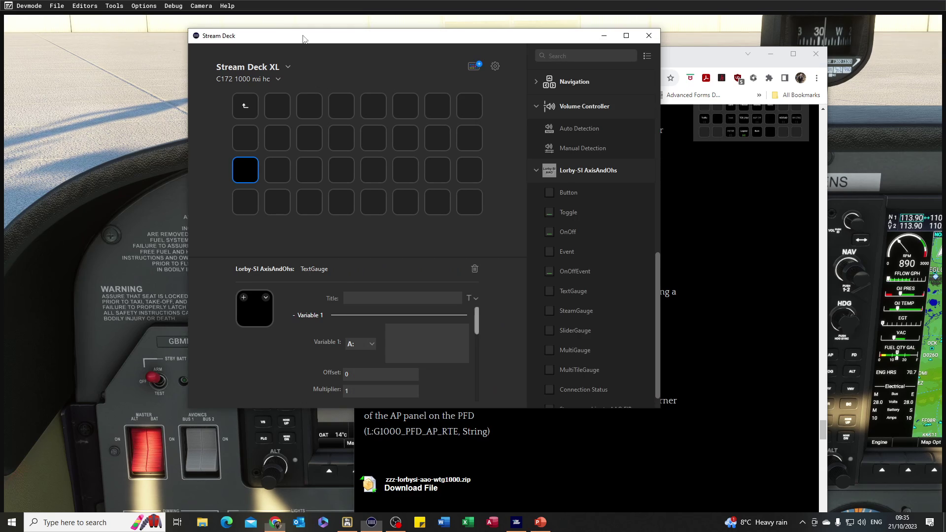
left_click(399, 336)
type("G1000_XXX_SOFTKEY_n, String")
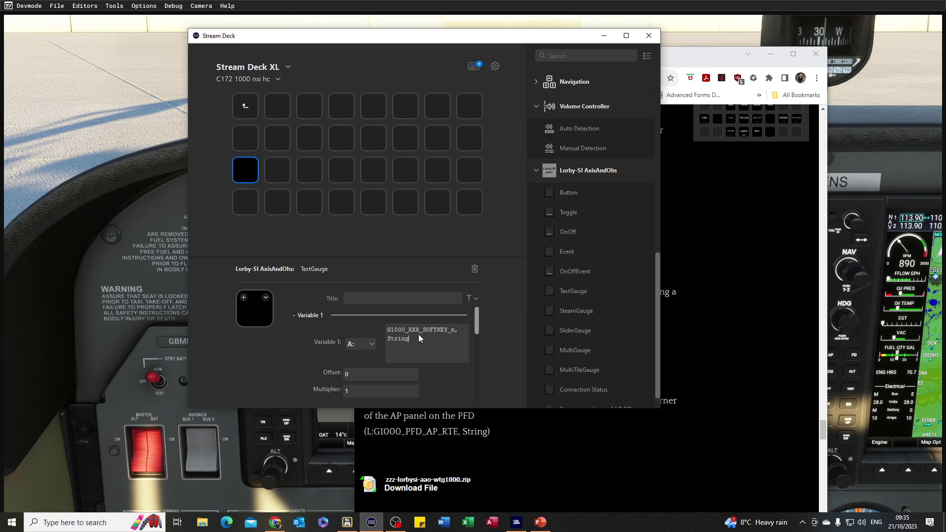
Step: Change Variable 1 to G1000_PFD_SOFTKEY_1, String and move the Stream Deck window clear of the web page's variable list
left_click(419, 335)
key("BackSpace")
key("BackSpace")
key("BackSpace")
type("PFD")
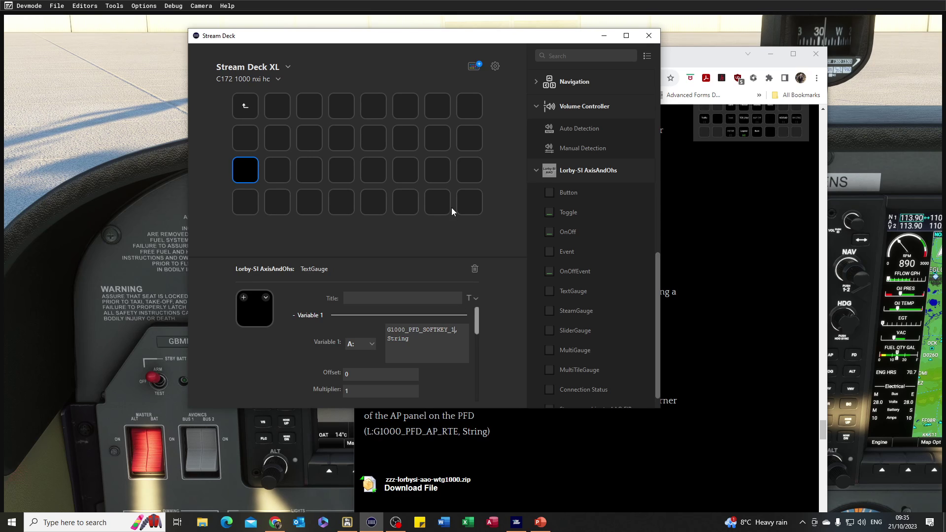
left_click_drag(441, 36, 524, 290)
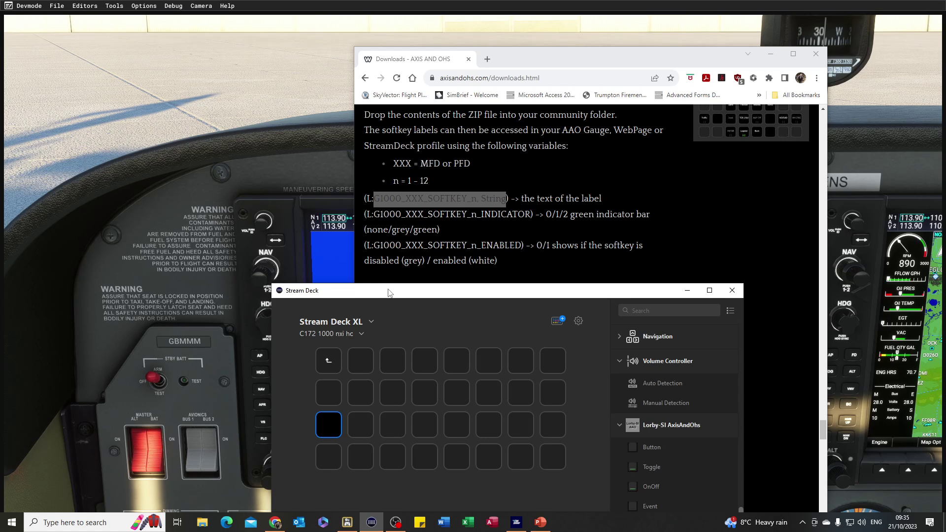
Step: Set the first gauge's Variable 1 type to L: and submit the changes
left_click_drag(392, 293, 403, 142)
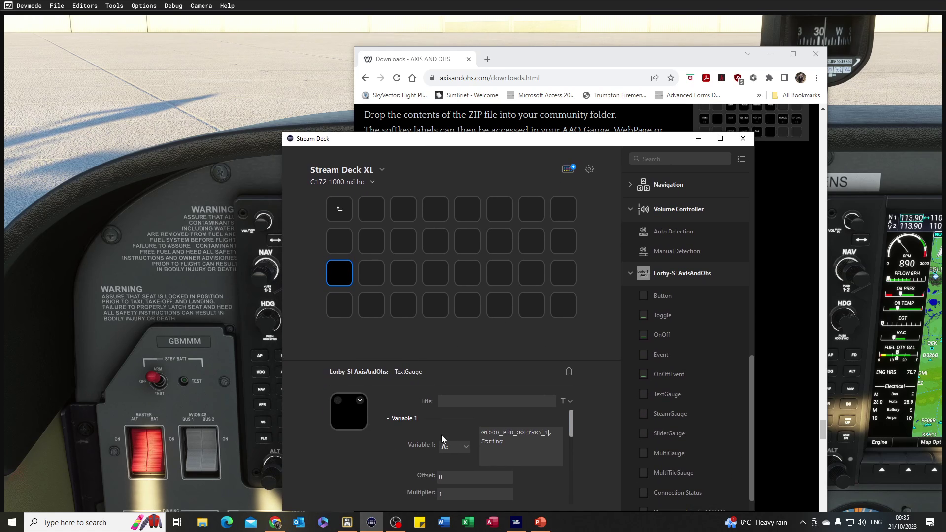
left_click(466, 450)
left_click(454, 388)
left_click_drag(481, 144, 438, 26)
left_click_drag(529, 309, 536, 389)
left_click(485, 380)
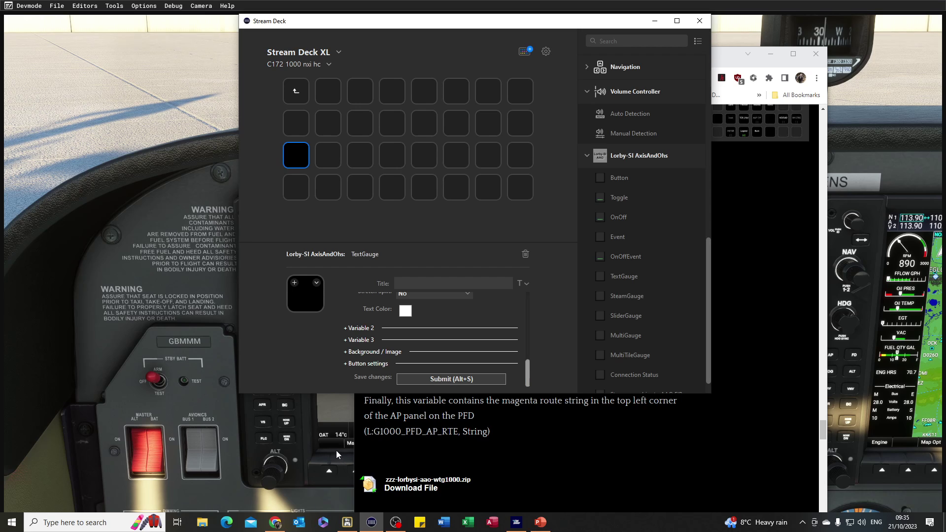
Step: Copy the gauge to the second key of the third row, set its Variable 1 to G1000_PFD_SOFTKEY_2, String and submit
right_click(294, 160)
right_click(327, 159)
left_click(341, 165)
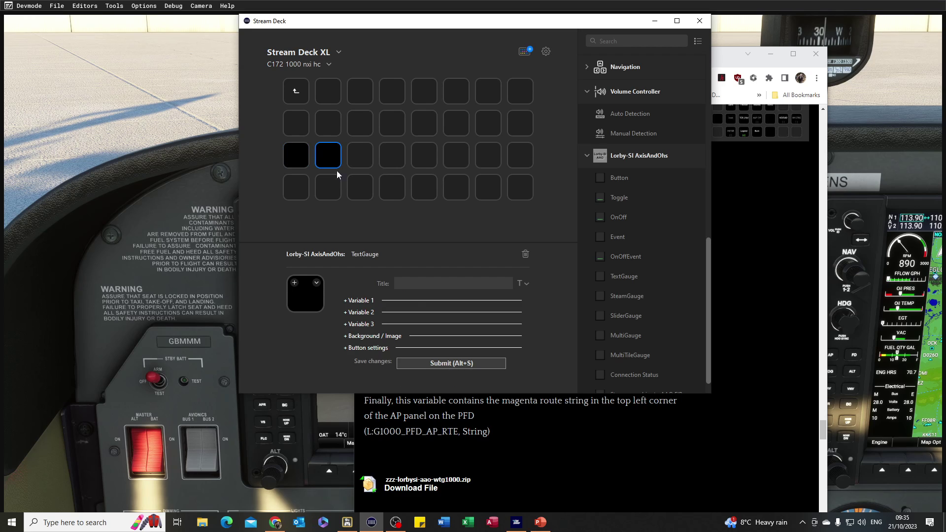
left_click(347, 301)
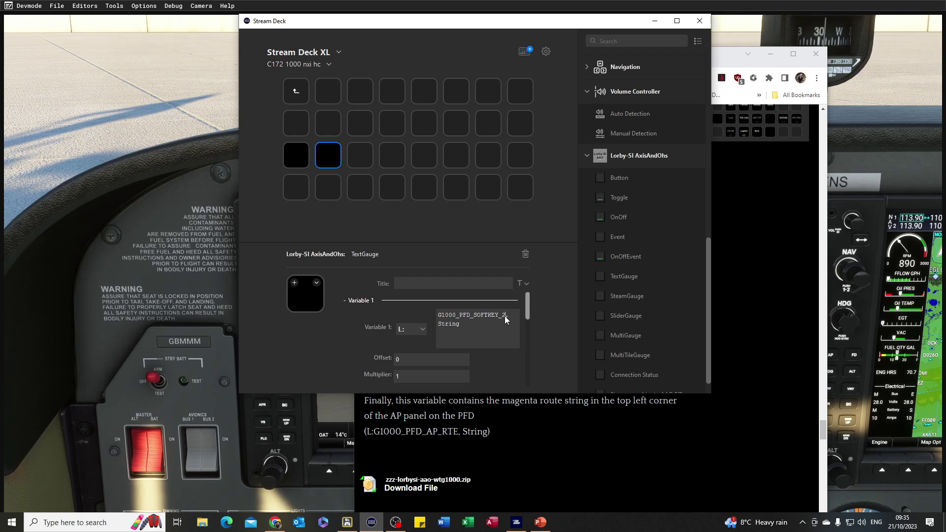
key("alt+s")
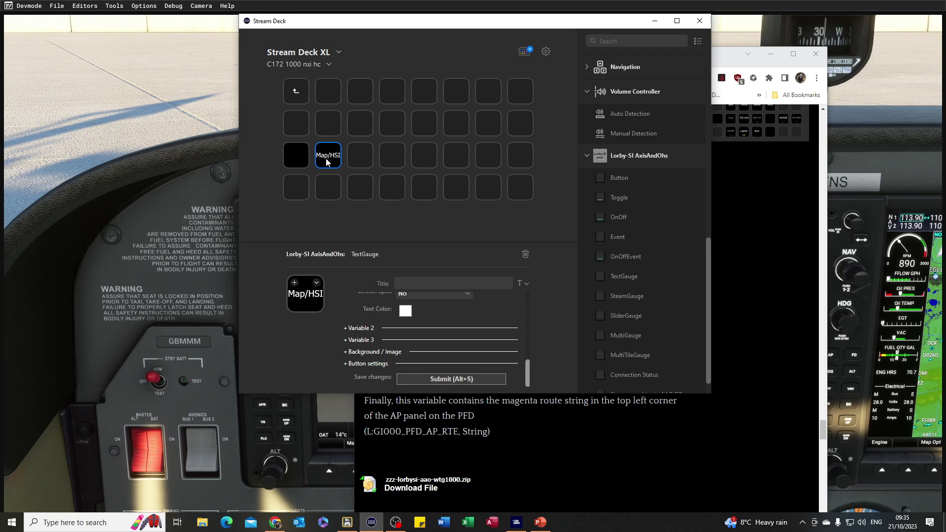
Step: Expand the first gauge's button settings, switch to AxisAndOhs and open its RPN script editor
left_click(299, 154)
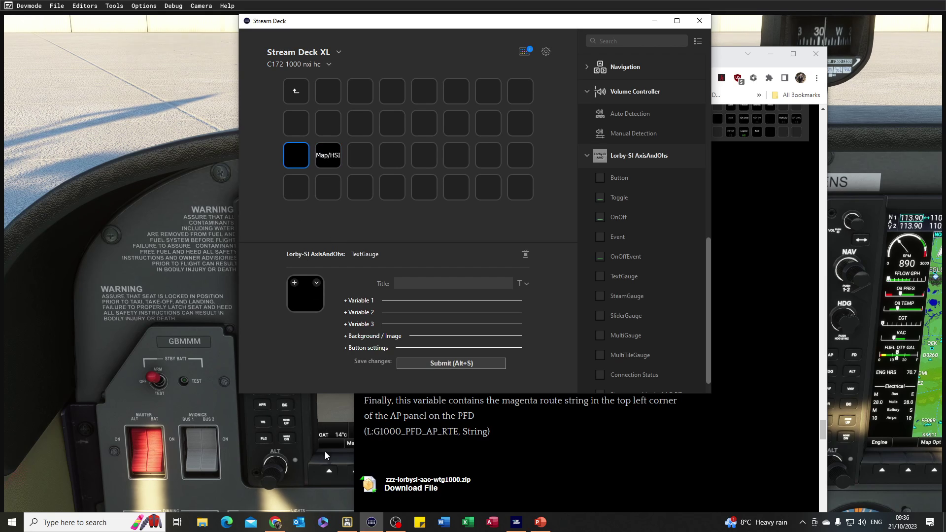
left_click(345, 348)
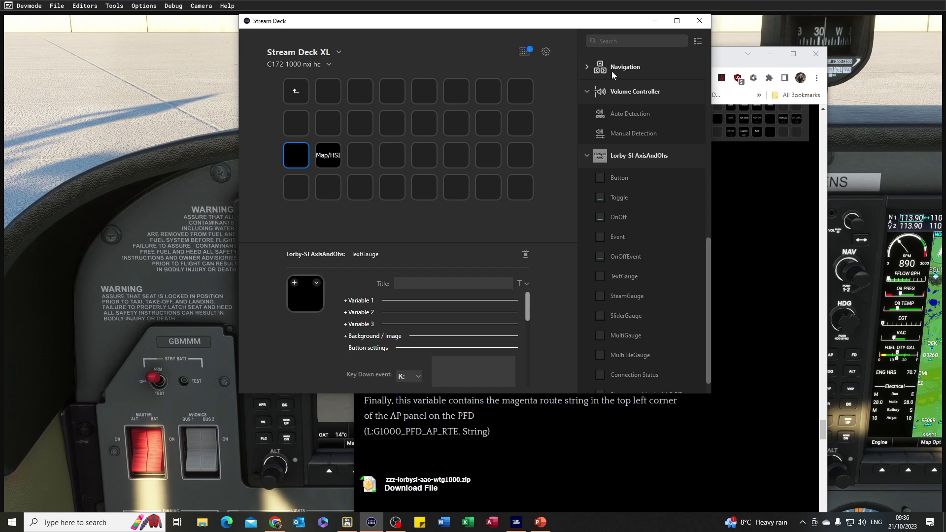
key("alt+Tab")
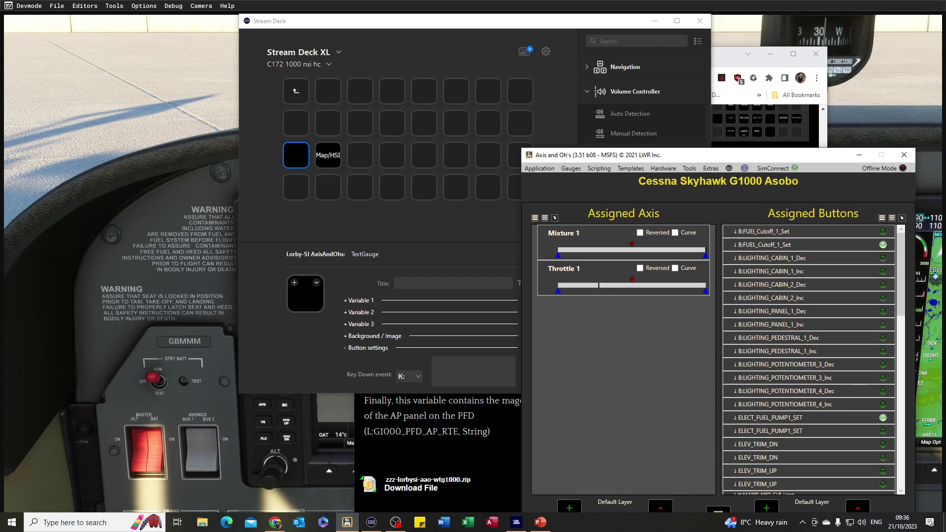
left_click(596, 170)
left_click(627, 186)
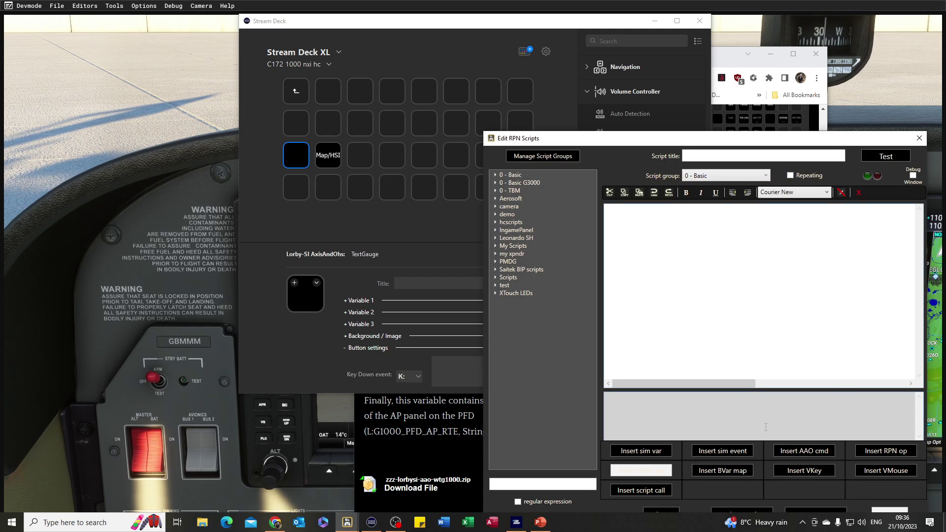
left_click(728, 524)
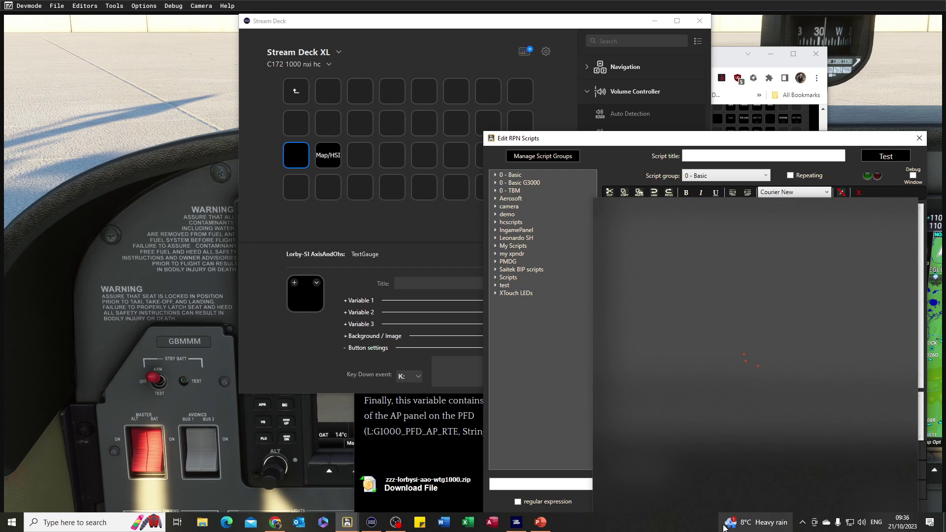
left_click(563, 390)
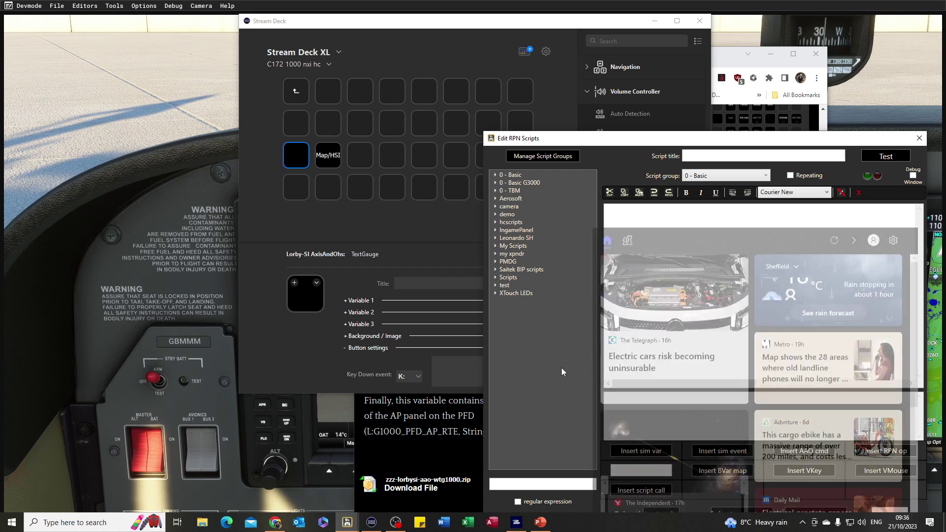
Step: Filter the simulator events by 1000_PFD, expand G1000 (Multi-Function Display) and copy the G1000_PFD_SOFTKEY1 event name
left_click(720, 452)
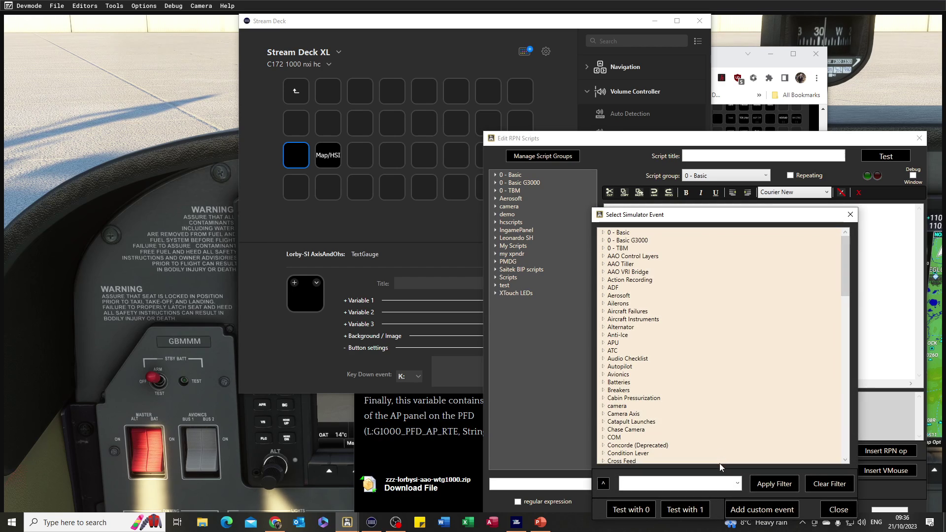
left_click(738, 484)
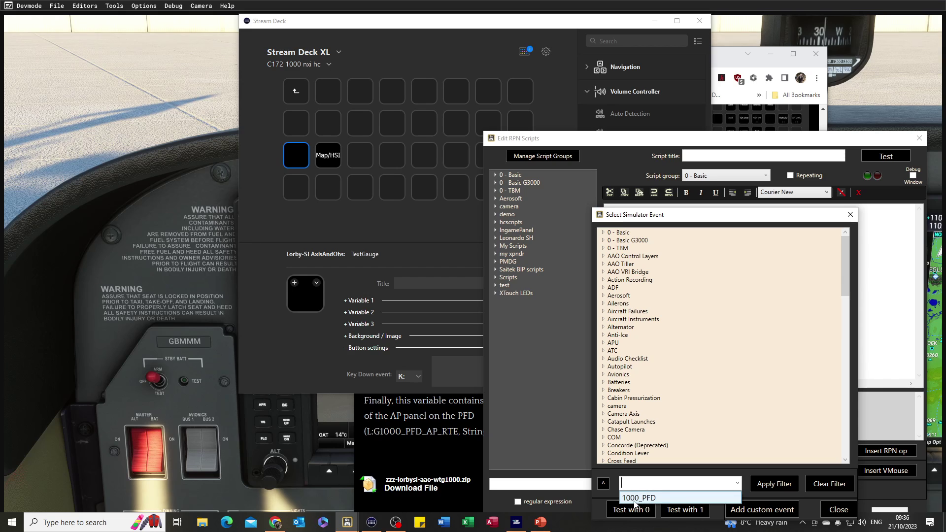
left_click(659, 498)
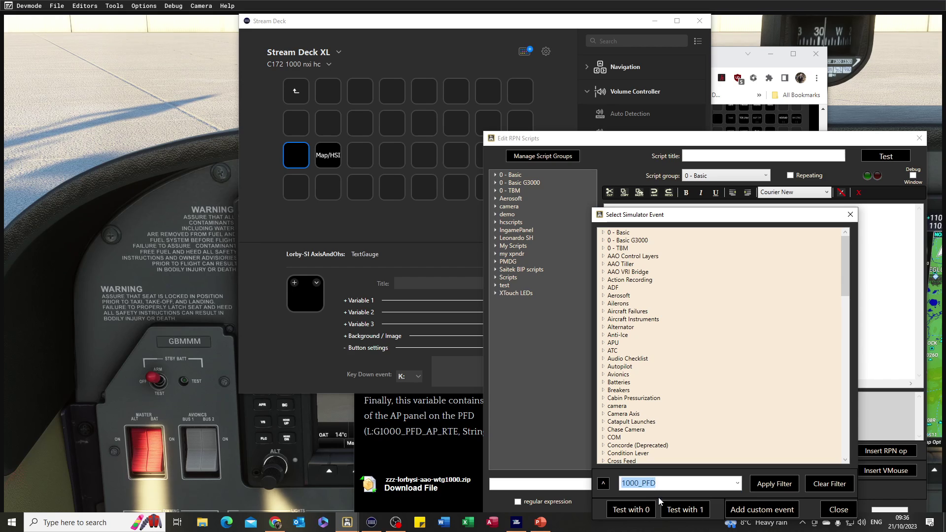
left_click(765, 487)
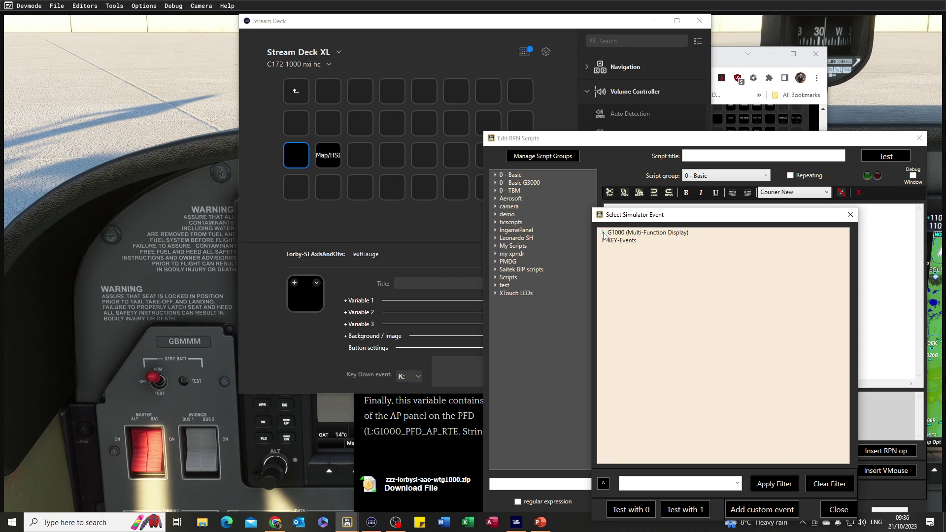
left_click(603, 234)
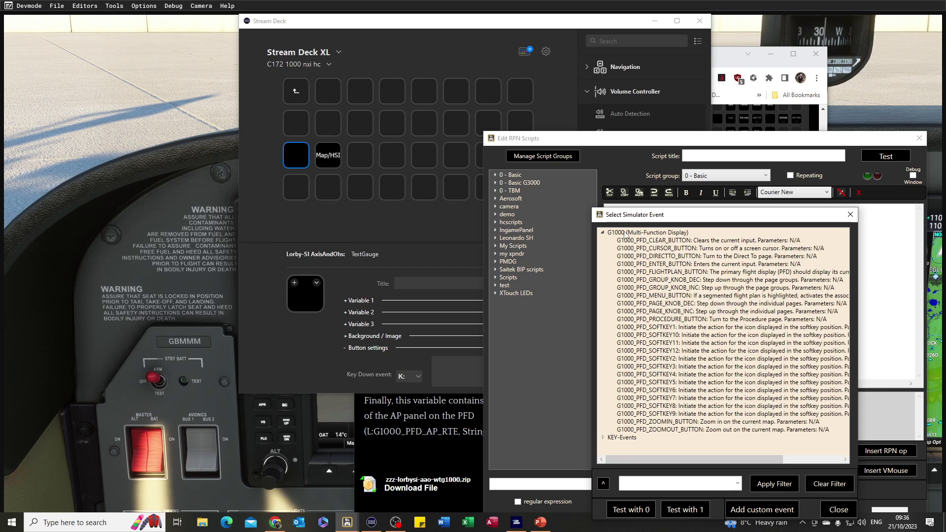
left_click(653, 327)
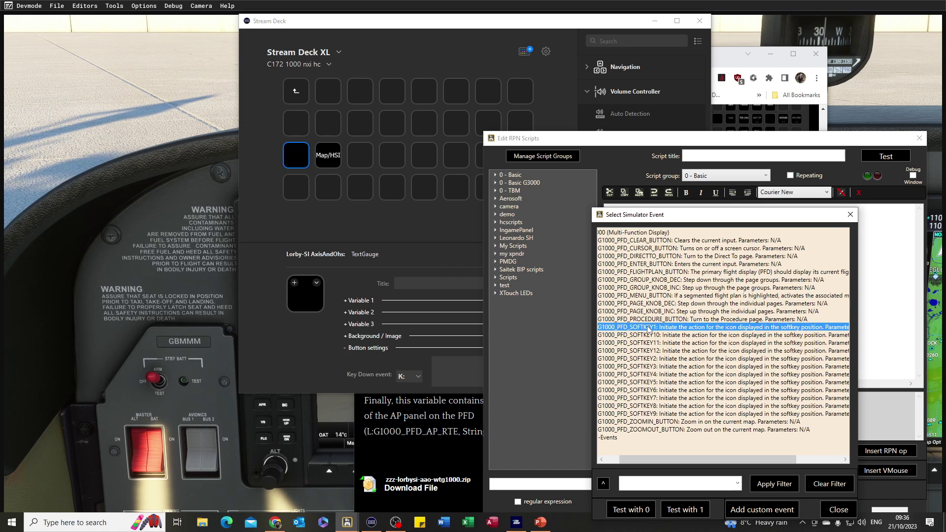
Step: In Stream Deck, set the first gauge's key down event to G1000_PFD_SOFTKEY1, type B:, with event value 1, and submit
left_click(449, 364)
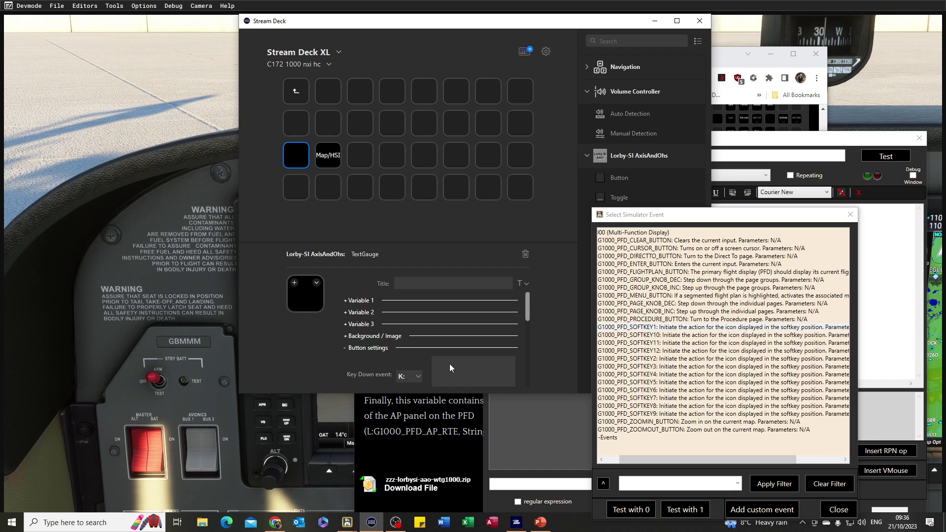
type("G1000_PFD_SOFTKEY1")
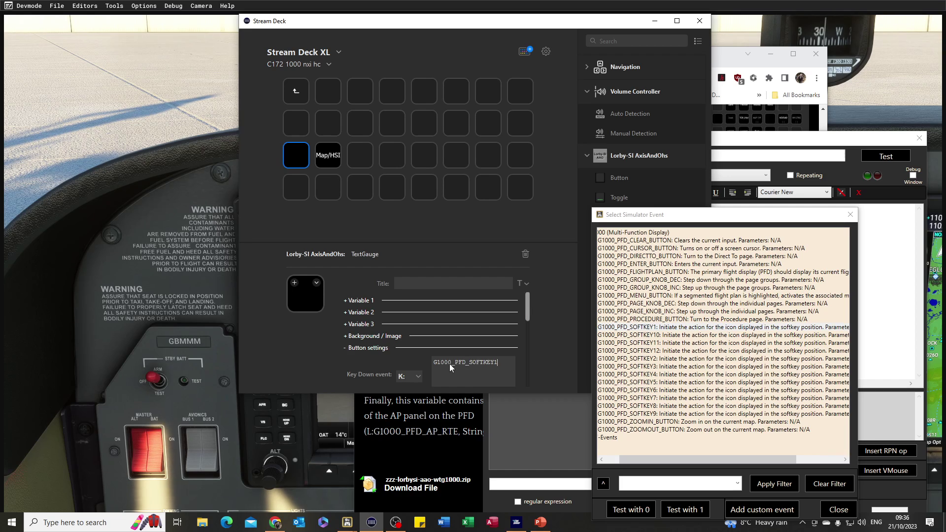
left_click(419, 377)
left_click(416, 429)
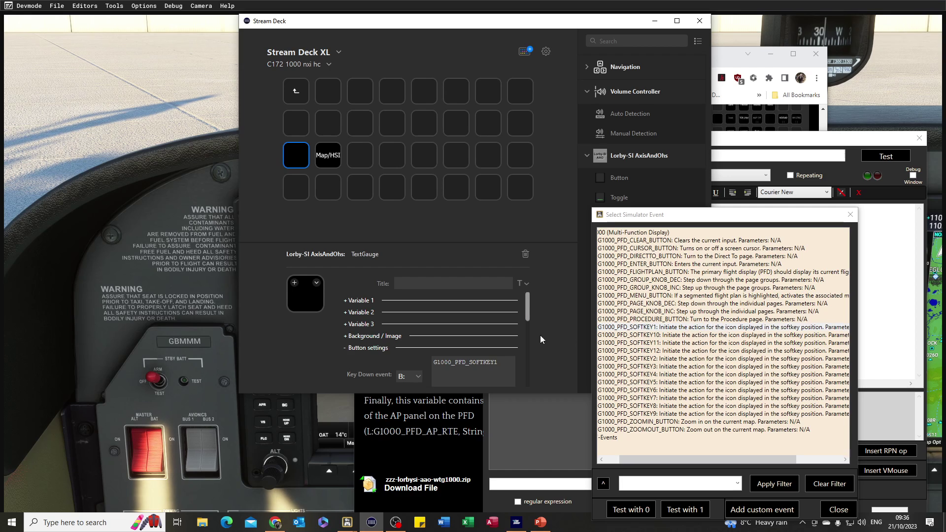
left_click_drag(528, 315, 529, 332)
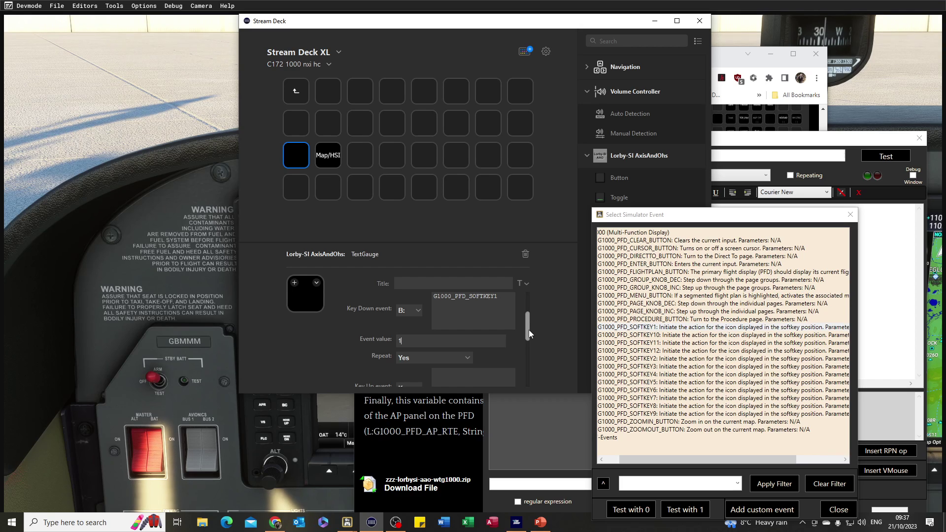
scroll(530, 330, "down", 3)
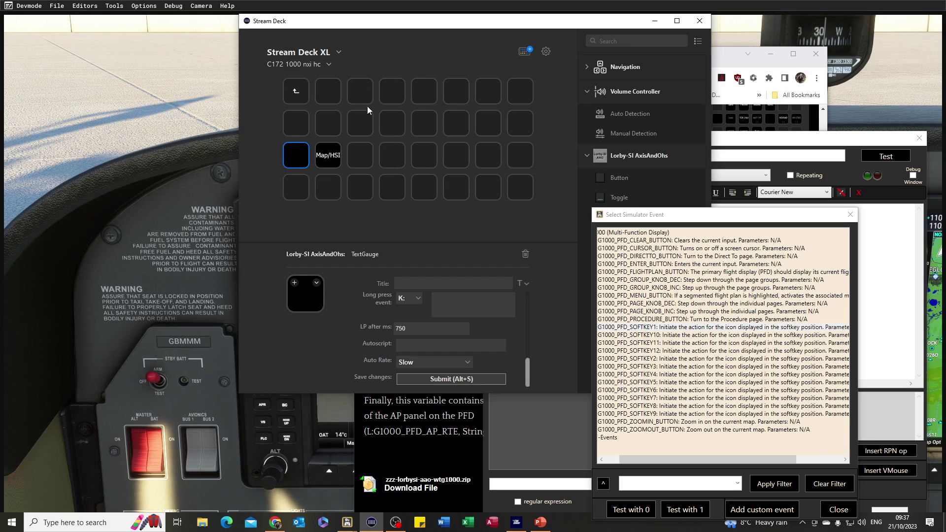
Step: Set the second gauge's key down event to G1000_PFD_SOFTKEY2, type B:, with event value 1, and submit
left_click(328, 158)
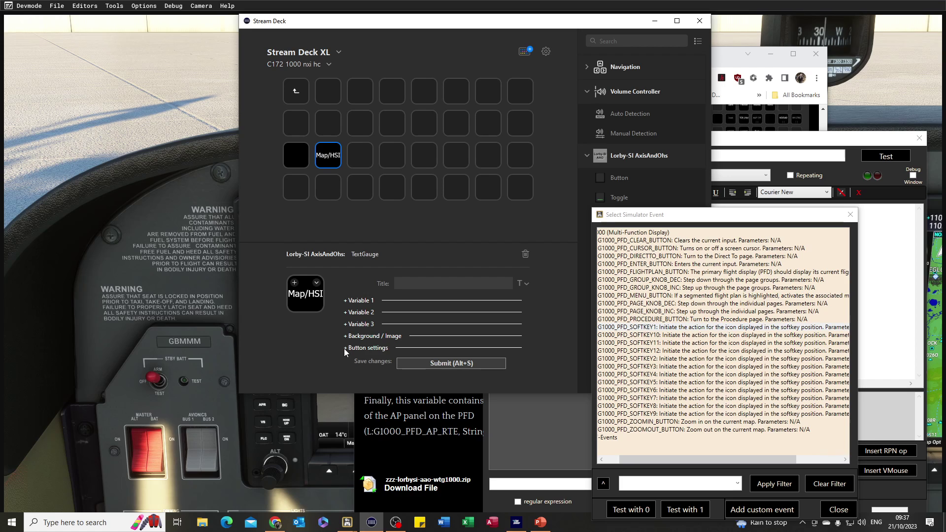
left_click(345, 348)
left_click(455, 371)
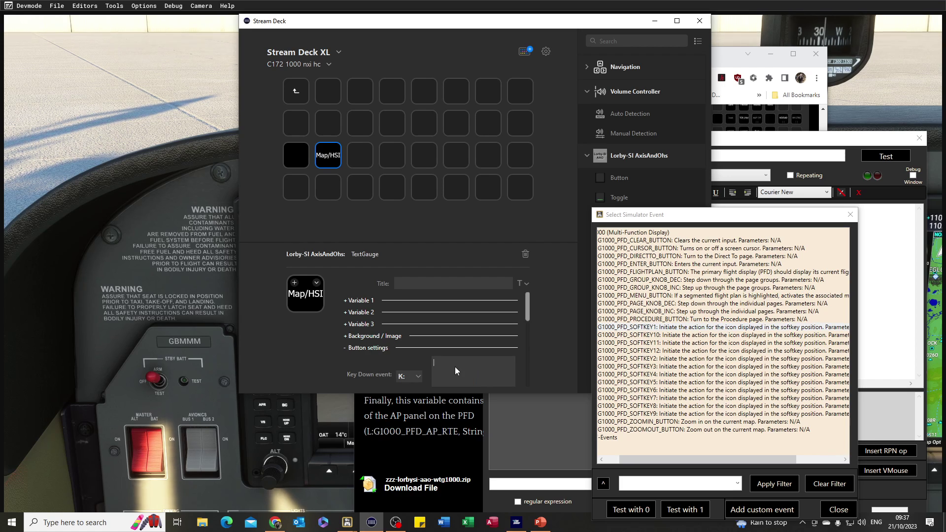
type("G1000_PFD_SOFTKEY1")
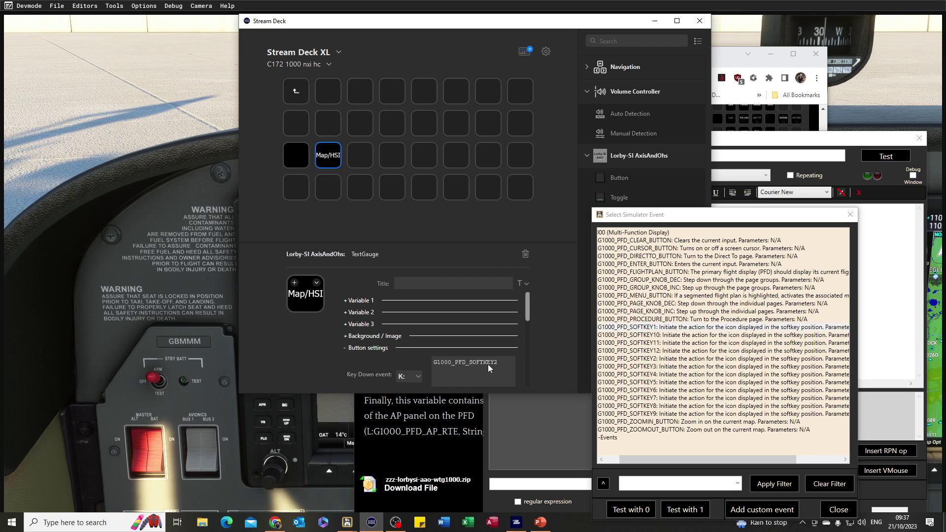
left_click(417, 377)
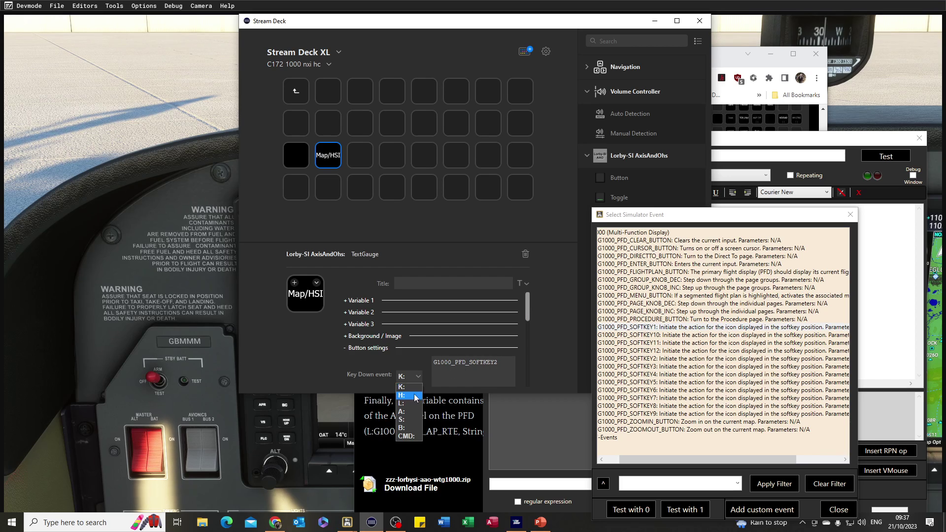
left_click(415, 428)
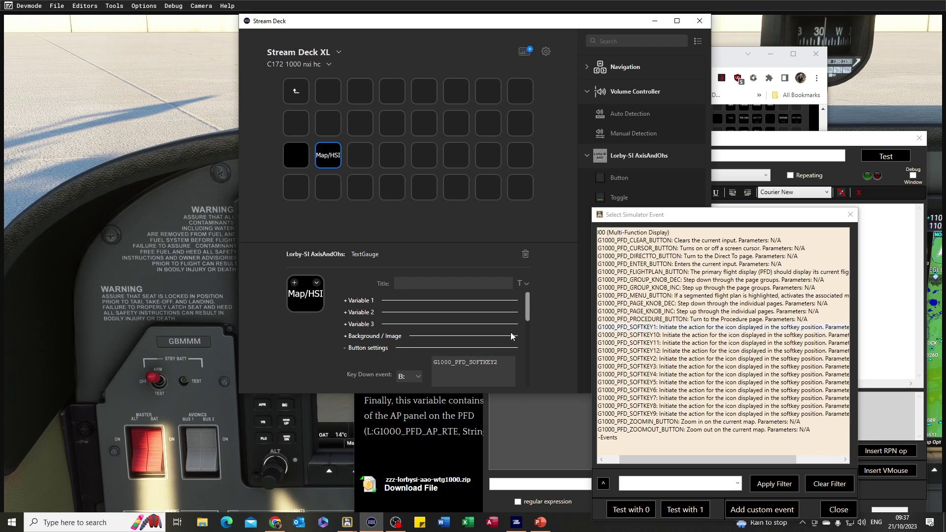
left_click_drag(527, 310, 530, 330)
type("1")
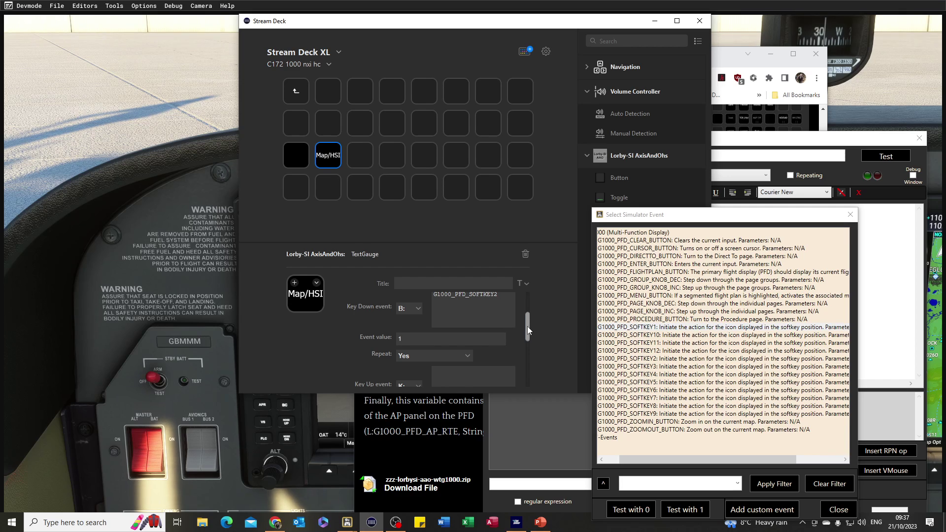
left_click_drag(528, 327, 527, 380)
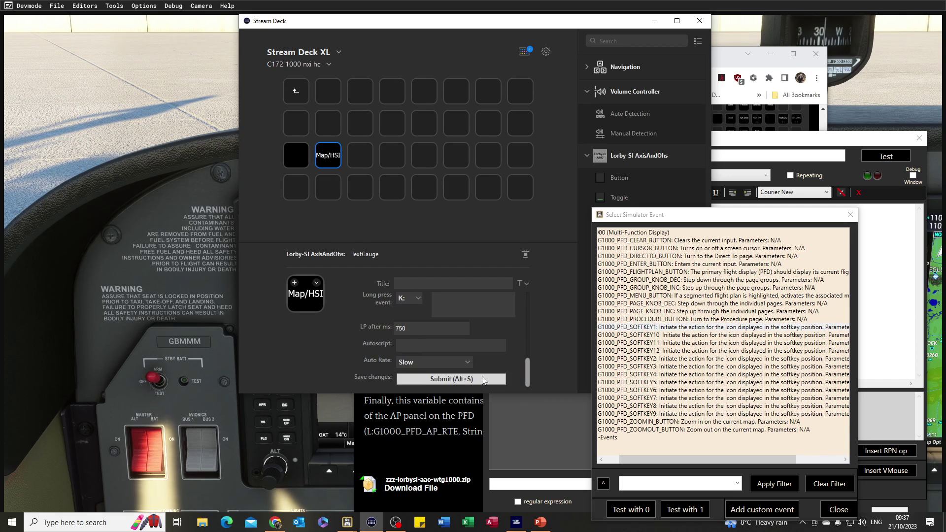
Step: Close the event selector and RPN script editor, and hide the AxisAndOhs and browser windows to uncover the cockpit
left_click(851, 214)
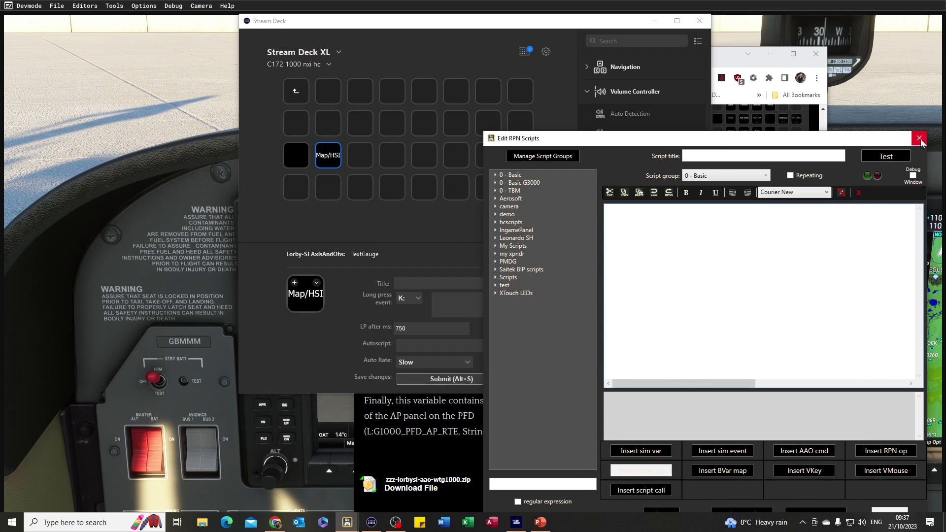
left_click(919, 138)
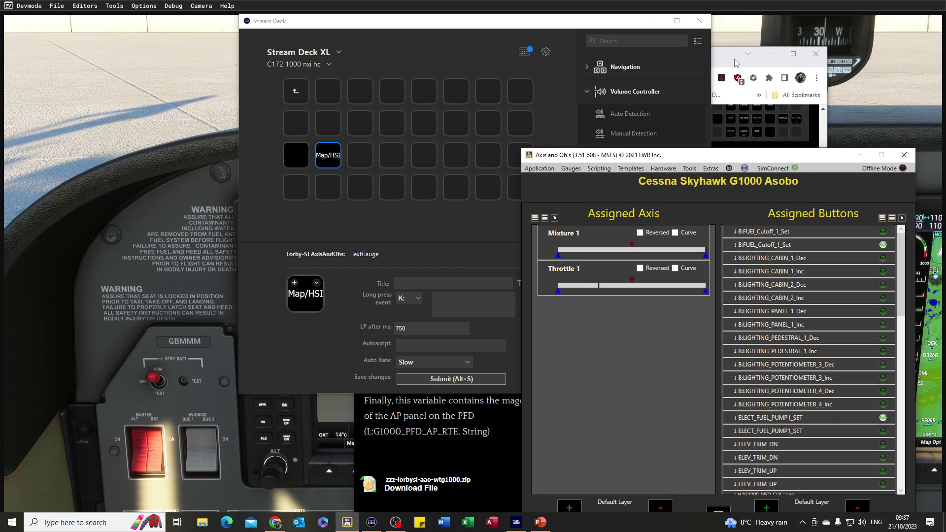
left_click(791, 146)
left_click(897, 105)
left_click(347, 522)
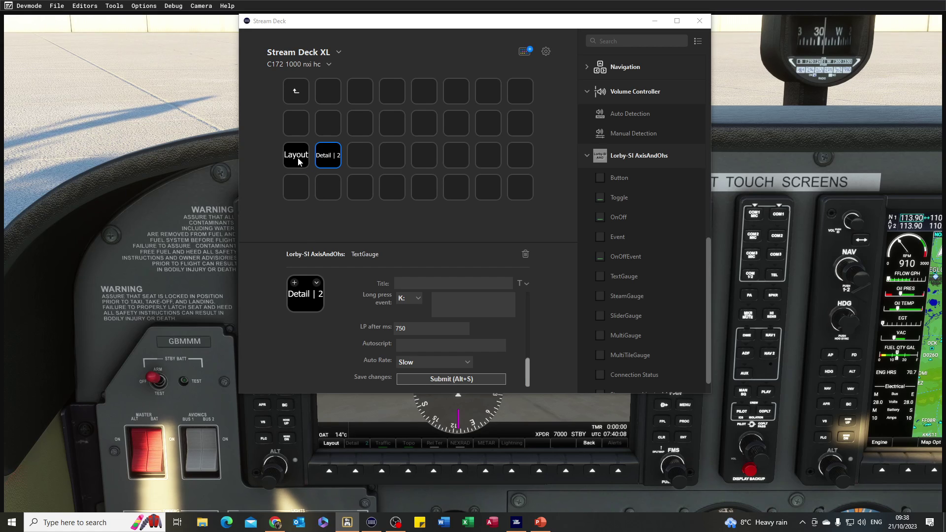
Step: Use the Back softkey on the simulator's PFD to restore its main softkeys and return to Stream Deck
left_click(593, 471)
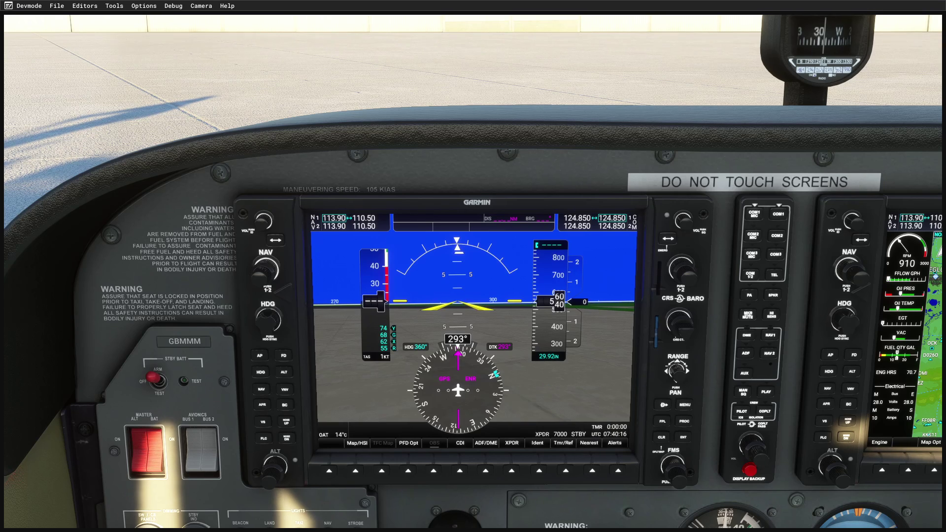
key("alt+Tab")
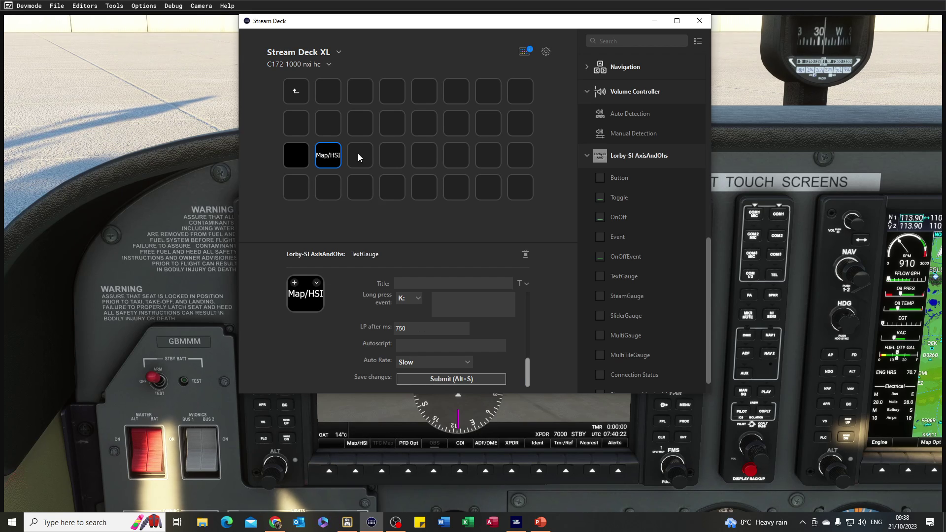
Step: Copy the Map/HSI text gauge and paste it onto the next four empty keys in the same row
right_click(328, 158)
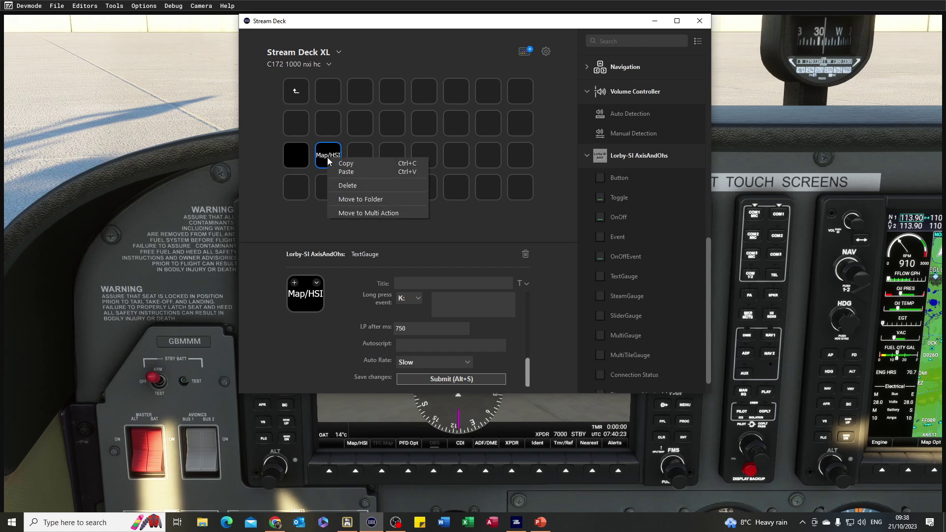
left_click(356, 163)
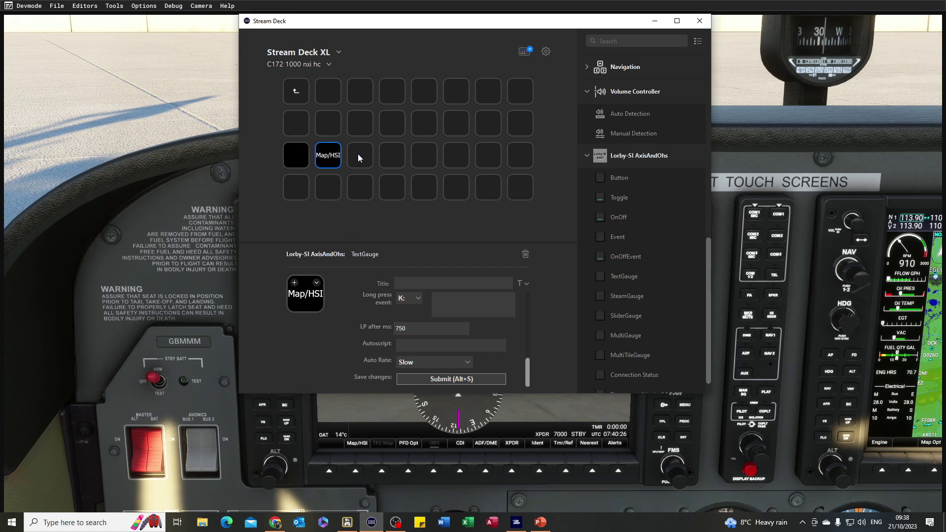
left_click(359, 155)
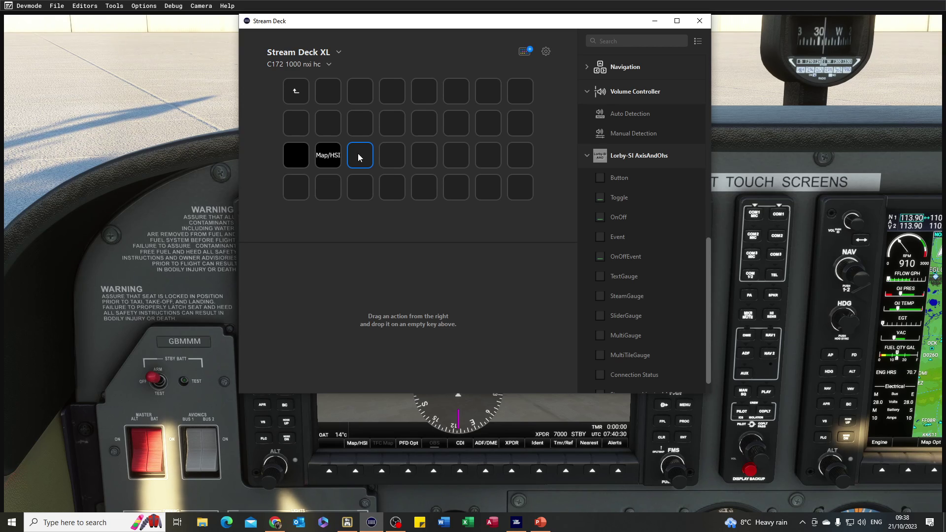
key("ctrl+v")
key("Right")
key("ctrl+v")
key("Right")
key("ctrl+v")
key("Right")
key("ctrl+v")
Step: Paste the Map/HSI text gauge onto the first six keys of the row below
key("Down")
key("Left")
key("Left")
key("Left")
key("Left")
key("Left")
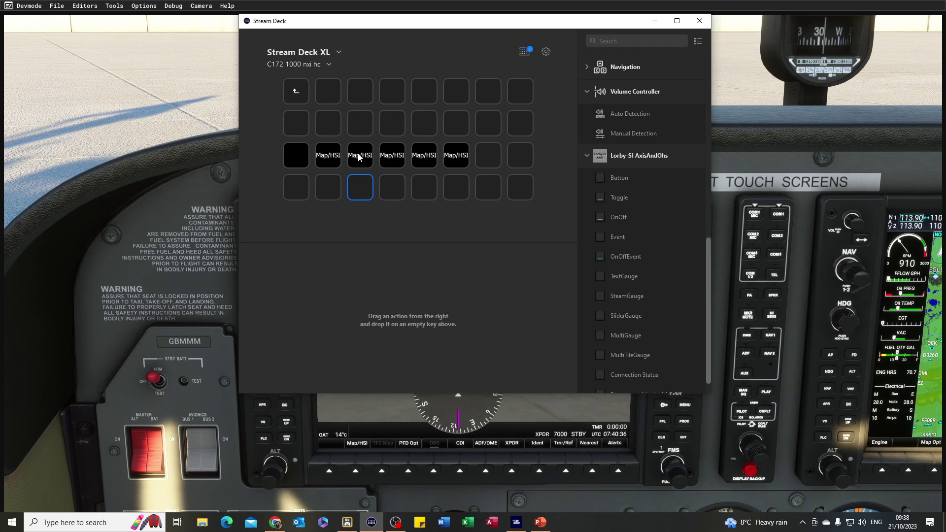
key("ctrl+v")
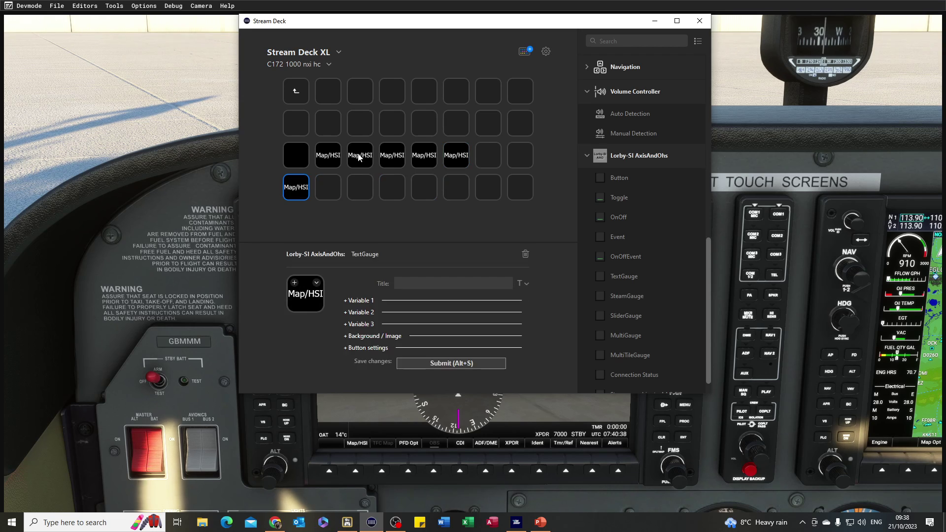
key("Right")
key("ctrl+v")
key("Right")
key("ctrl+v")
key("Right")
key("ctrl+v")
key("Right")
key("ctrl+v")
key("Right")
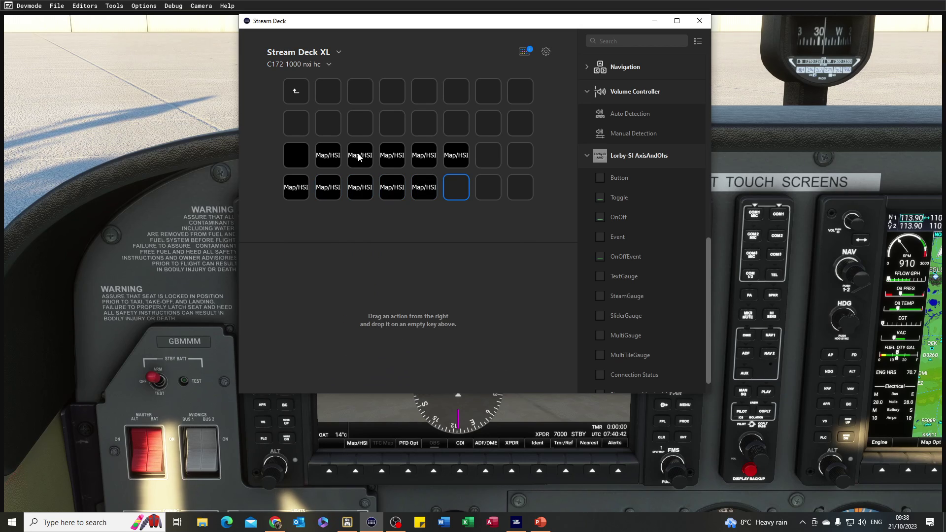
key("ctrl+v")
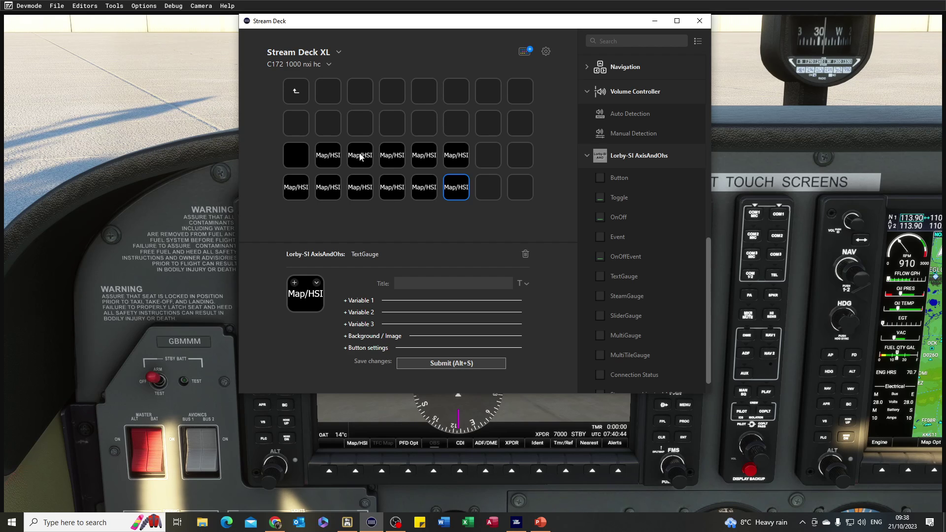
Step: Set the third gauge's Variable 1 to G1000_PFD_SOFTKEY_3, String and its key down event to G1000_PFD_SOFTKEY3, and submit
left_click(360, 157)
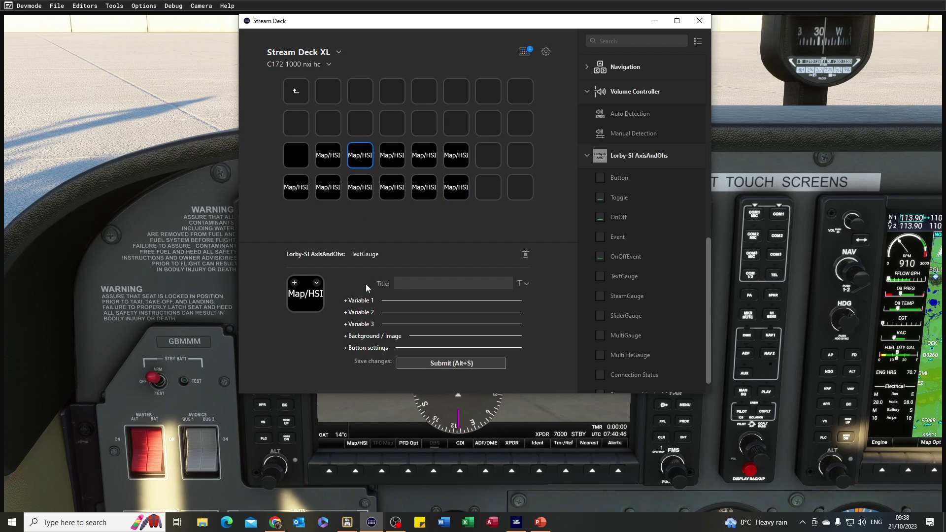
left_click(344, 301)
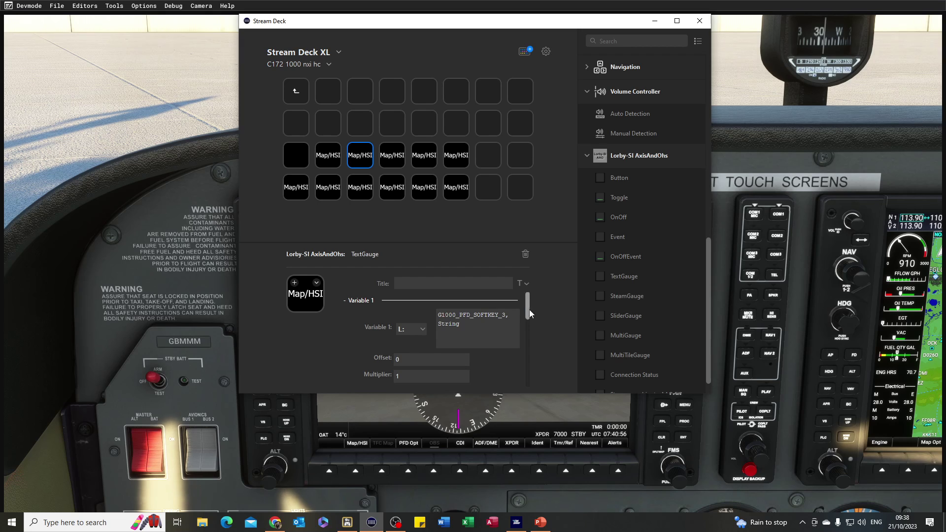
left_click_drag(529, 309, 545, 382)
left_click(345, 363)
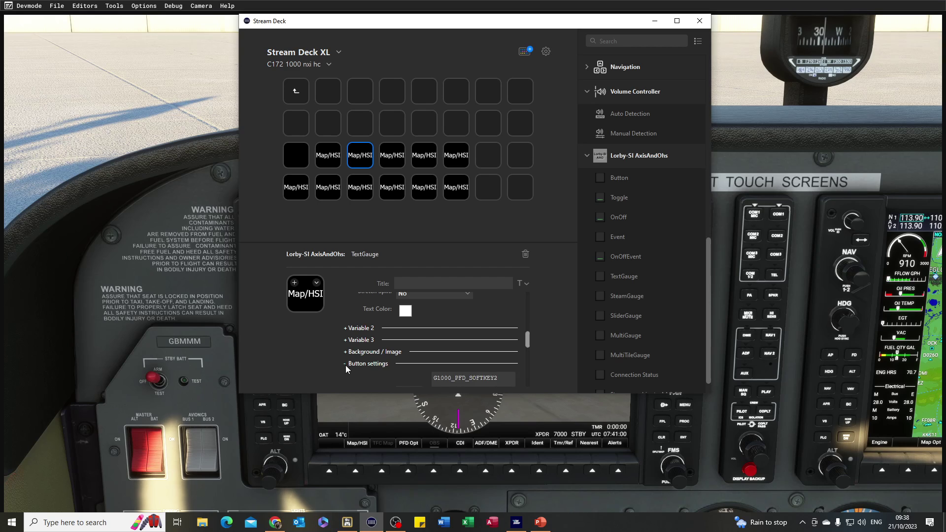
left_click(501, 379)
key("BackSpace")
type("3")
key("Return")
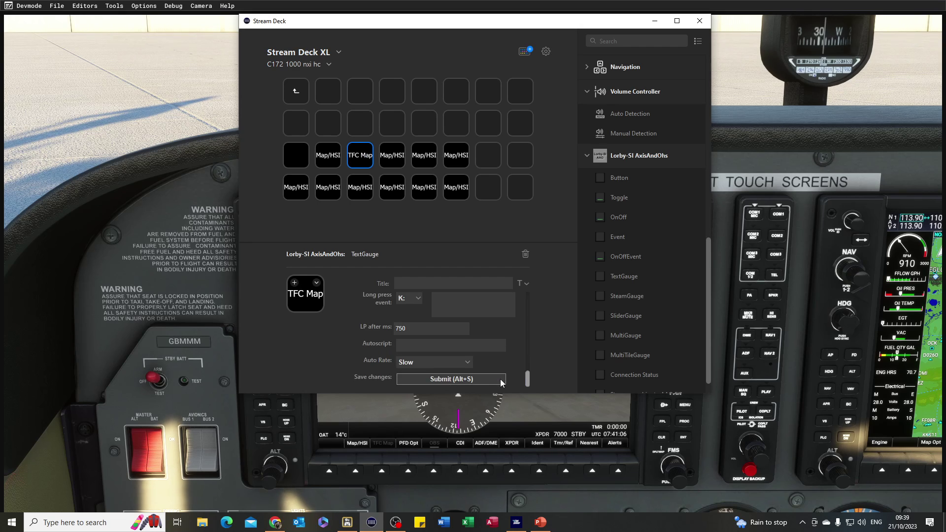
Step: Change the softkey number in the fourth gauge's Variable 1 and in its key down event
left_click(400, 161)
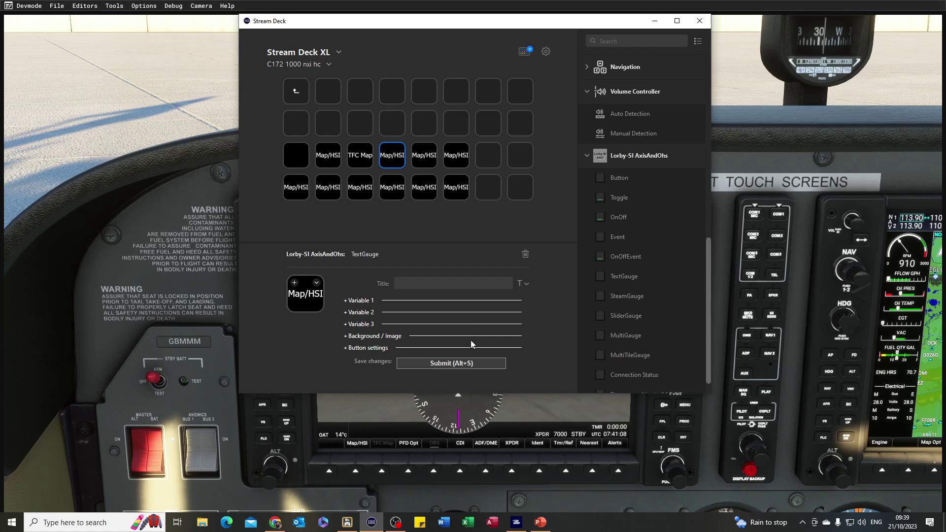
left_click(347, 301)
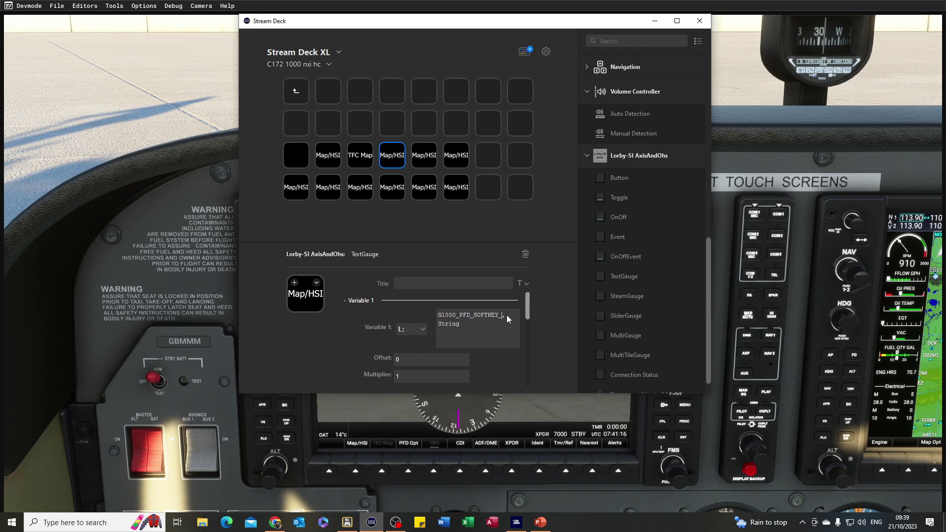
type(",")
left_click_drag(527, 309, 534, 383)
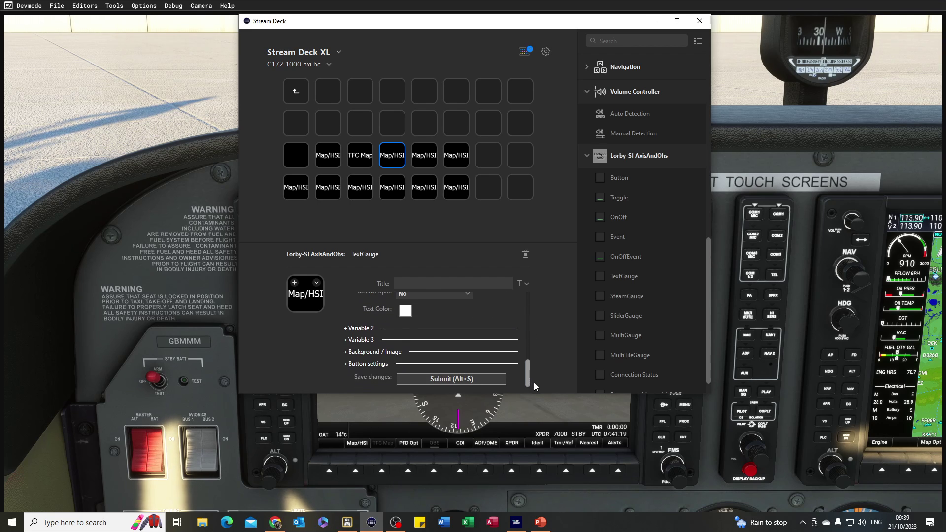
left_click(346, 363)
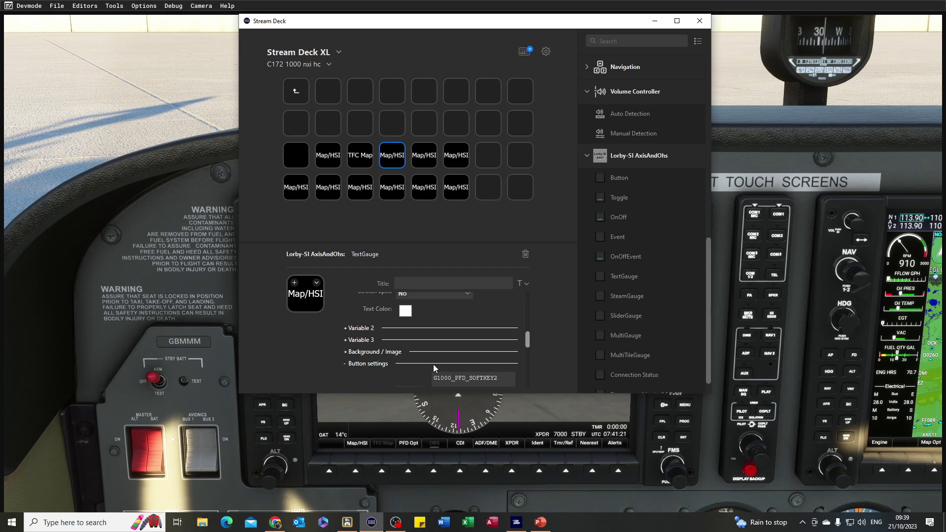
scroll(501, 376, "down", 3)
left_click(501, 378)
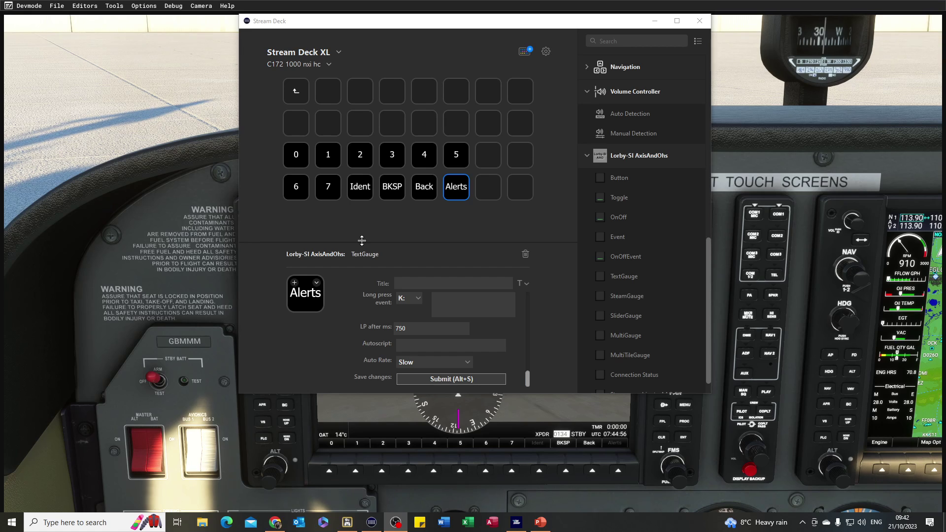
Step: Enter 0 as the last digit of the transponder code with the softkey
key("0")
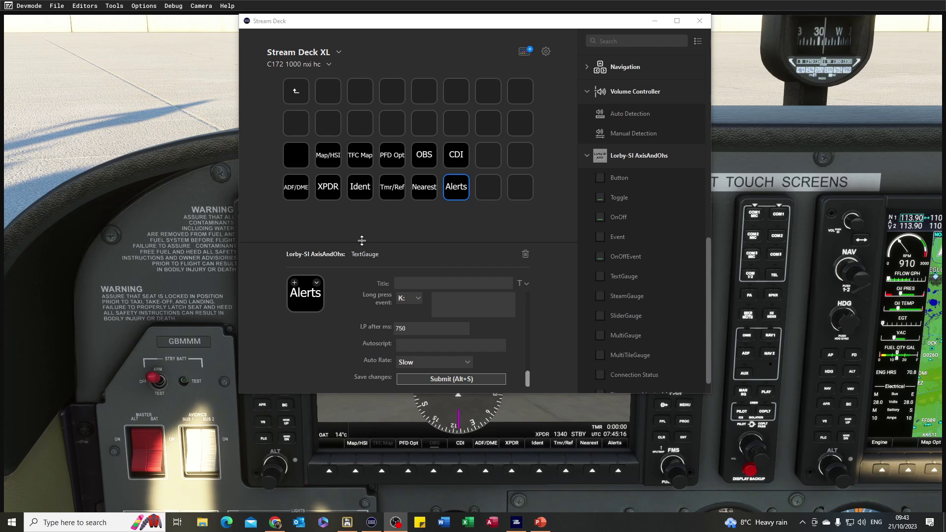
Step: Leave the softkey folder and title its folder key "pfd"
left_click(295, 94)
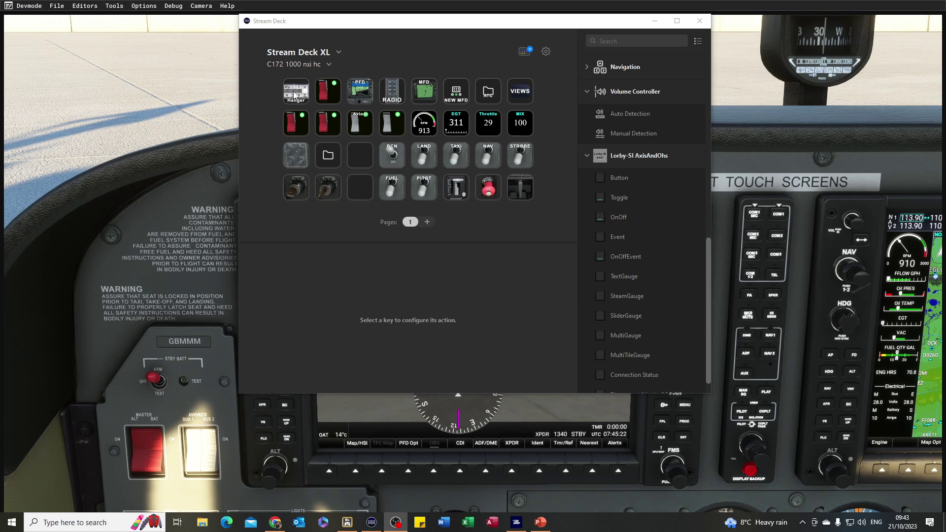
left_click(336, 161)
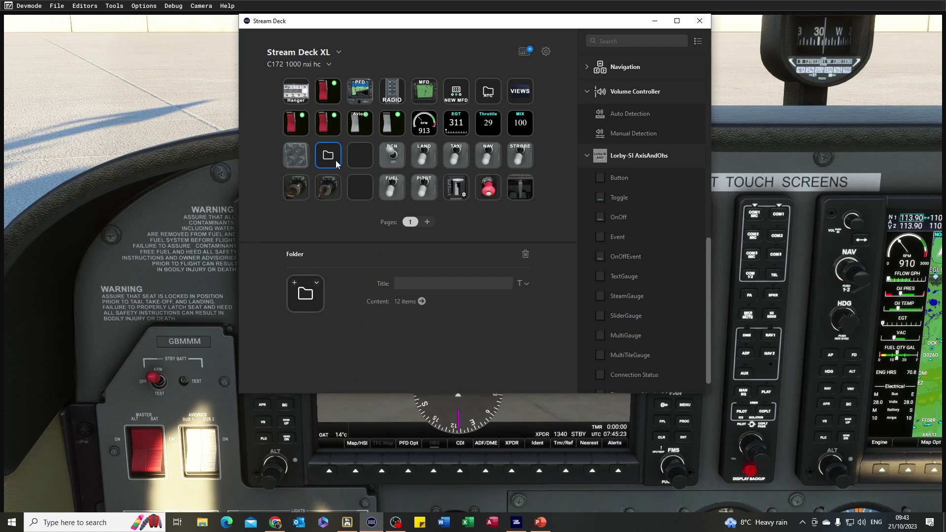
left_click(439, 283)
type("pf")
type("d")
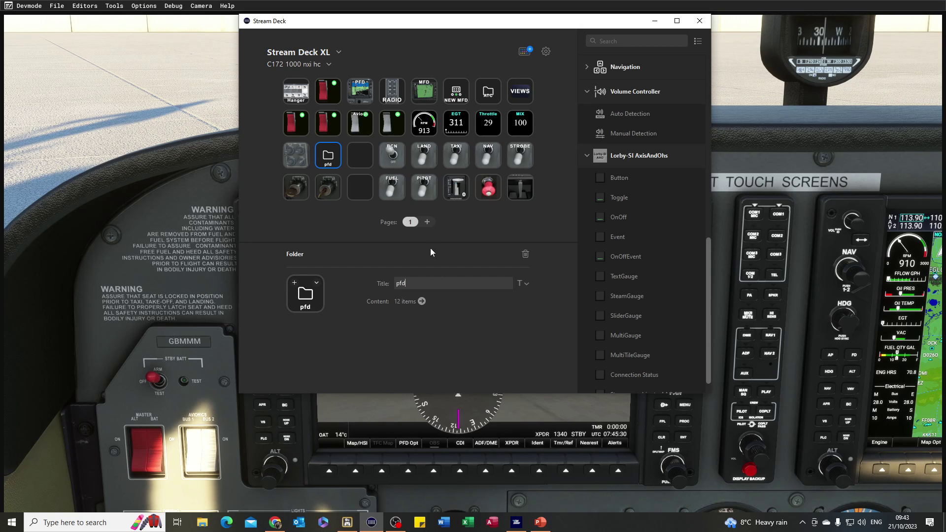
Step: Copy the pfd folder and paste it onto the empty key beside it
right_click(325, 161)
left_click(345, 166)
right_click(367, 155)
left_click(385, 160)
left_click(400, 284)
key("BackSpace")
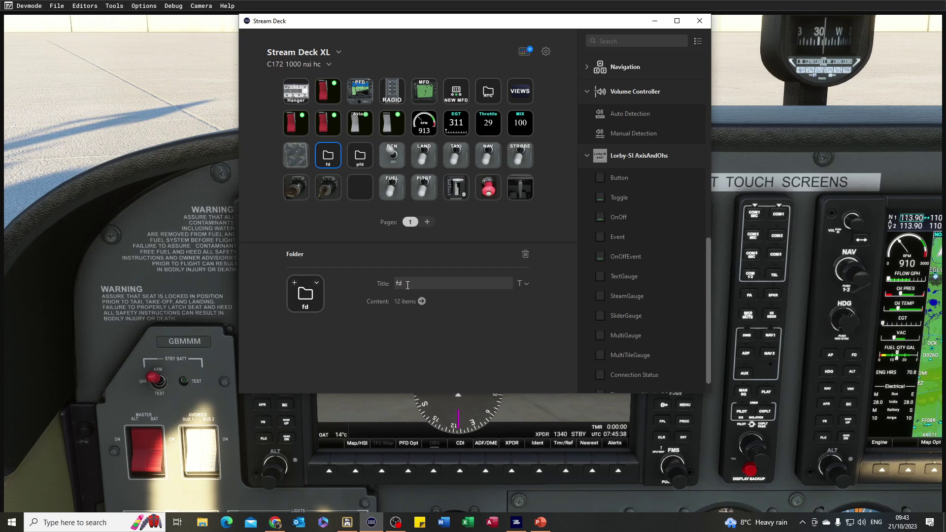
type("M")
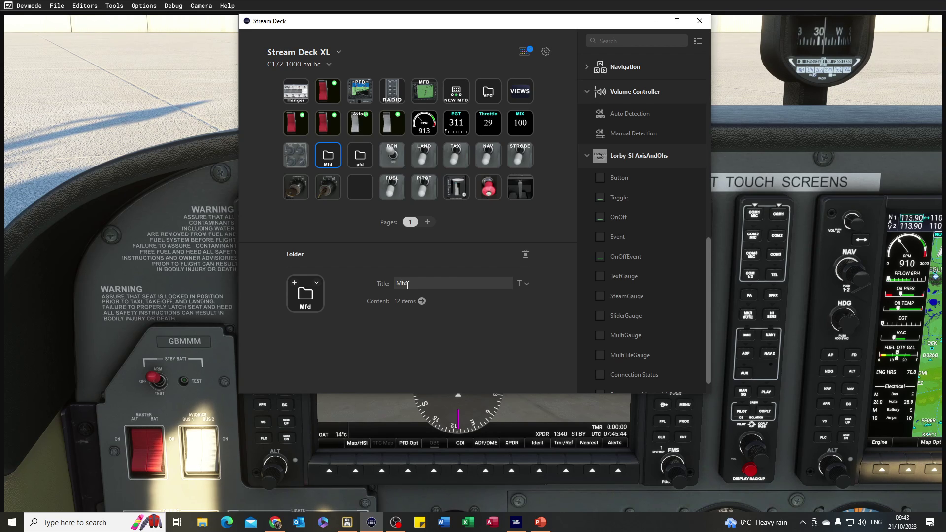
key("BackSpace")
type("P")
Step: Title the original softkey folder "PFD" and its pasted copy "MFD"
double_click(400, 285)
type("PFD")
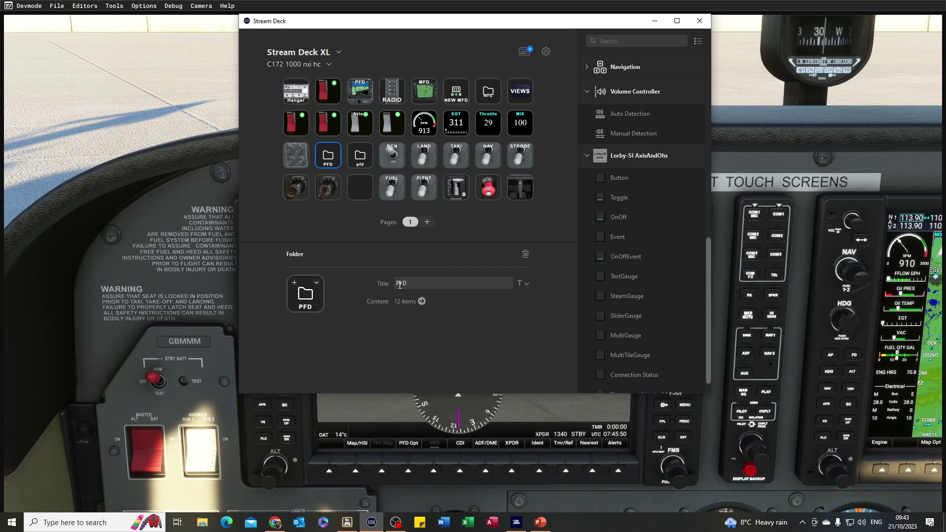
left_click(357, 162)
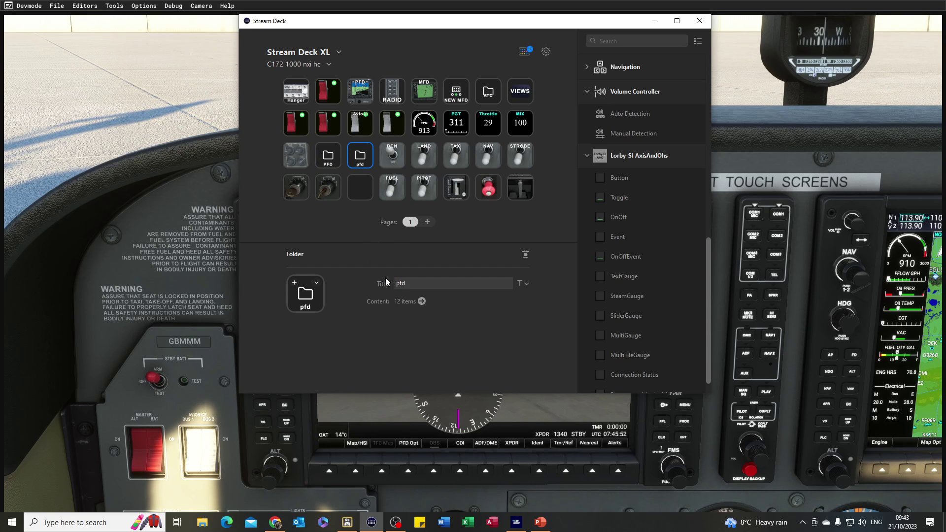
left_click_drag(415, 284, 389, 283)
type("MFD")
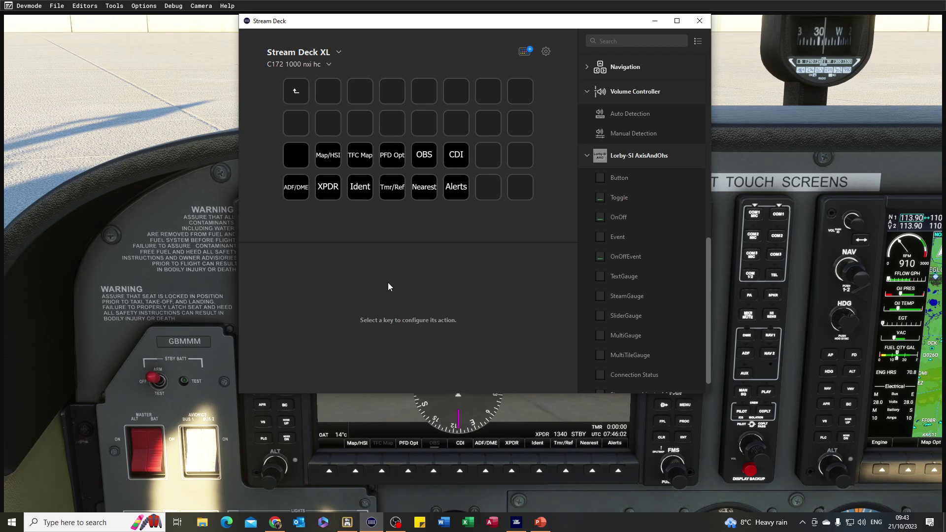
Step: Inside the MFD folder, change the first gauge's Variable 1 to G1000_MFD_SOFTKEY_1, String
left_click(308, 157)
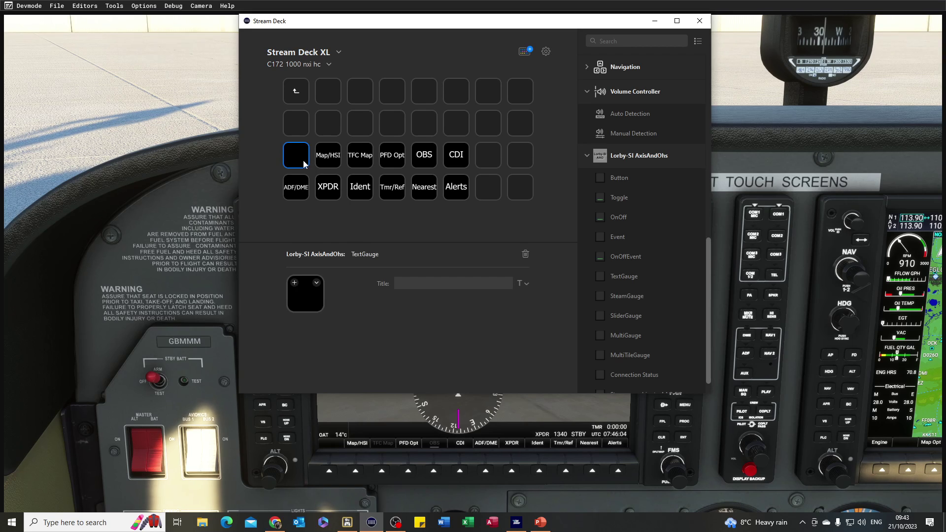
left_click(346, 302)
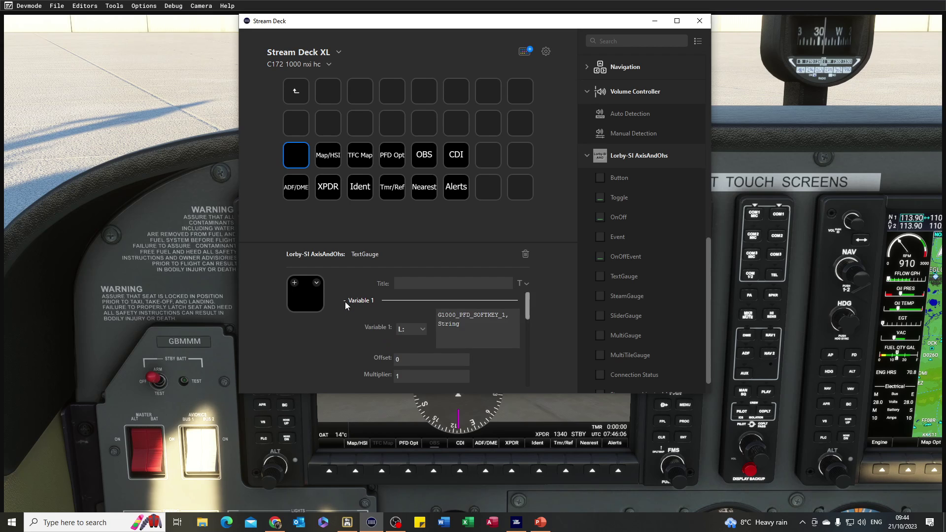
left_click(463, 314)
key("BackSpace")
type("M")
Step: Change the first gauge's key down event to G1000_MFD_SOFTKEY1 in the button settings and submit
left_click_drag(528, 309, 545, 388)
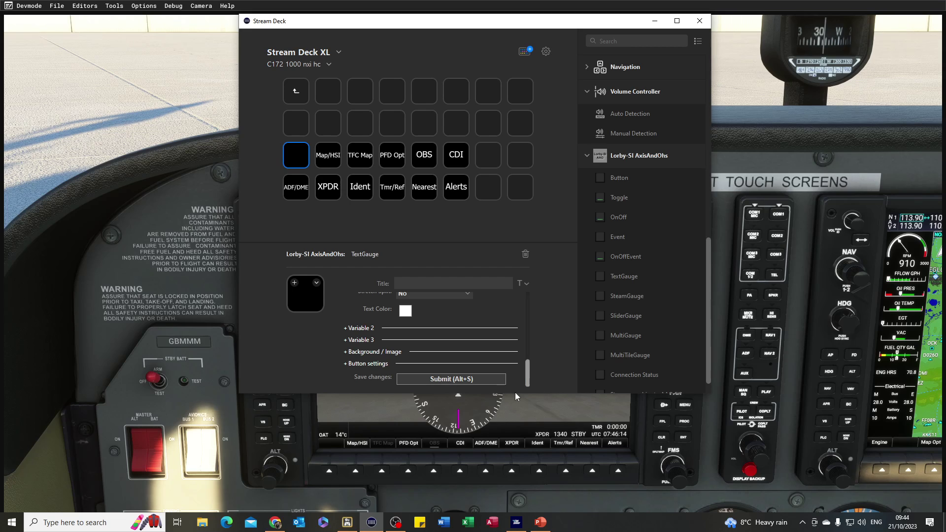
left_click(346, 363)
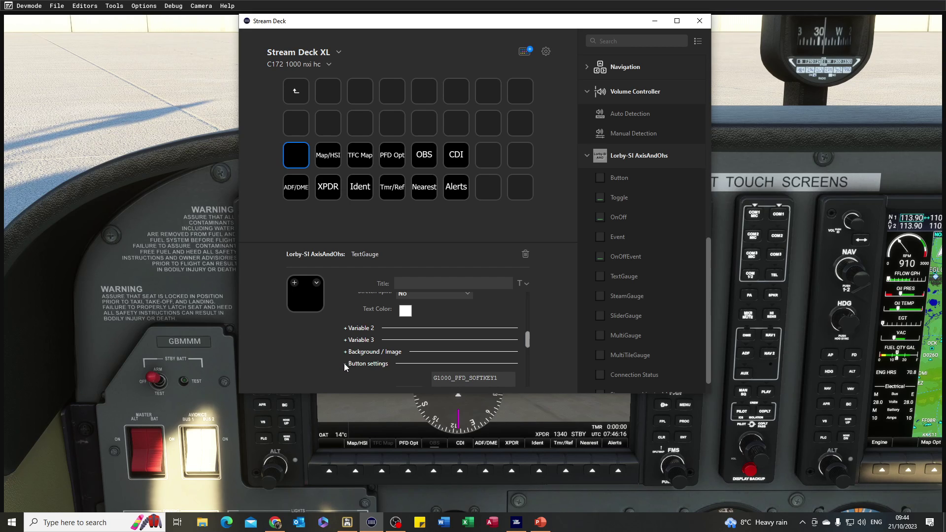
left_click(345, 363)
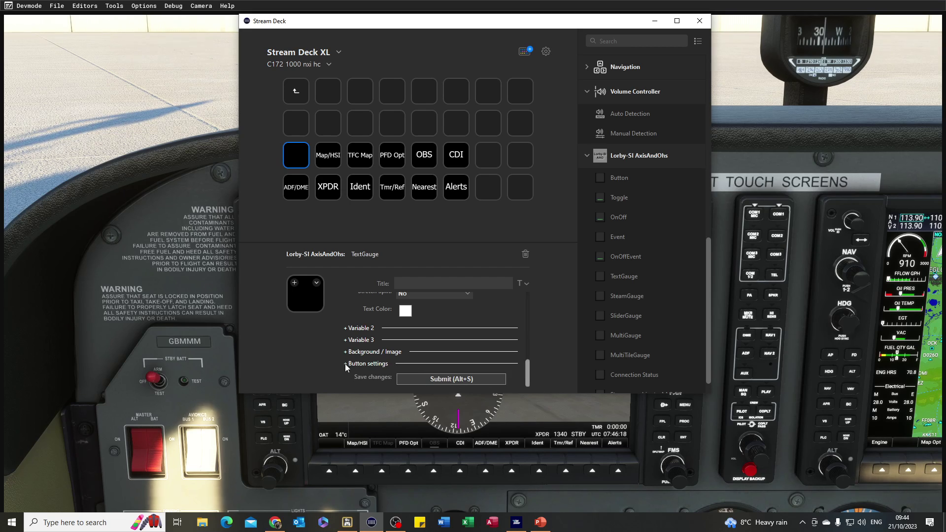
left_click(345, 364)
left_click(457, 379)
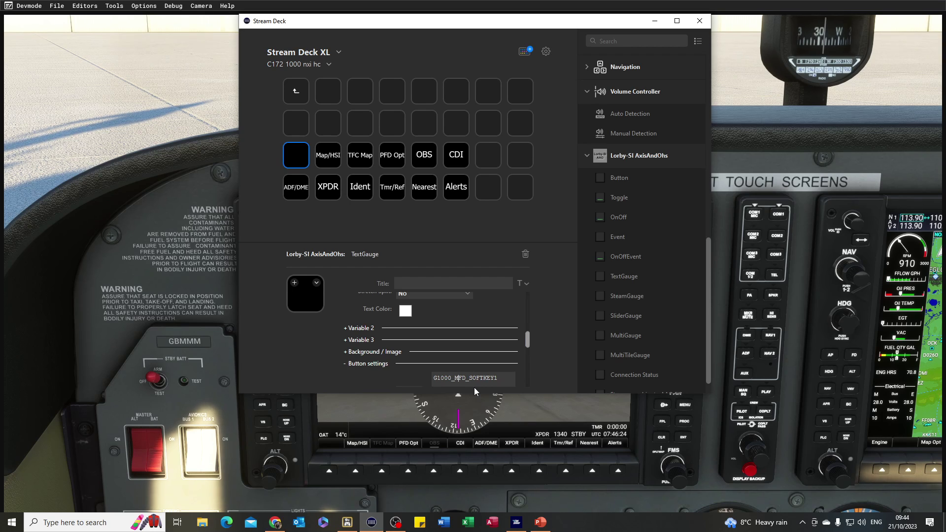
key("alt+s")
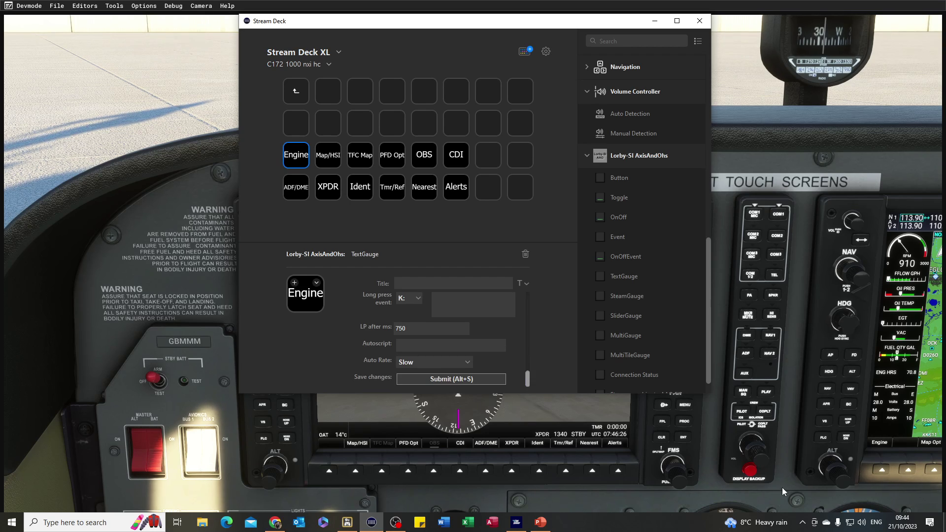
Step: Change the Map/HSI gauge's Variable 1 to G1000_MFD_SOFTKEY_2, String
left_click(328, 156)
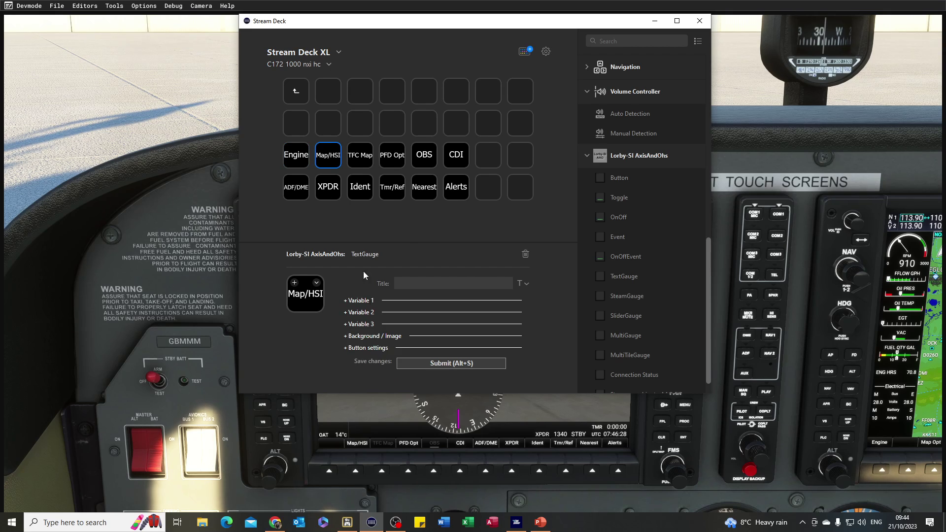
left_click(346, 301)
left_click(463, 317)
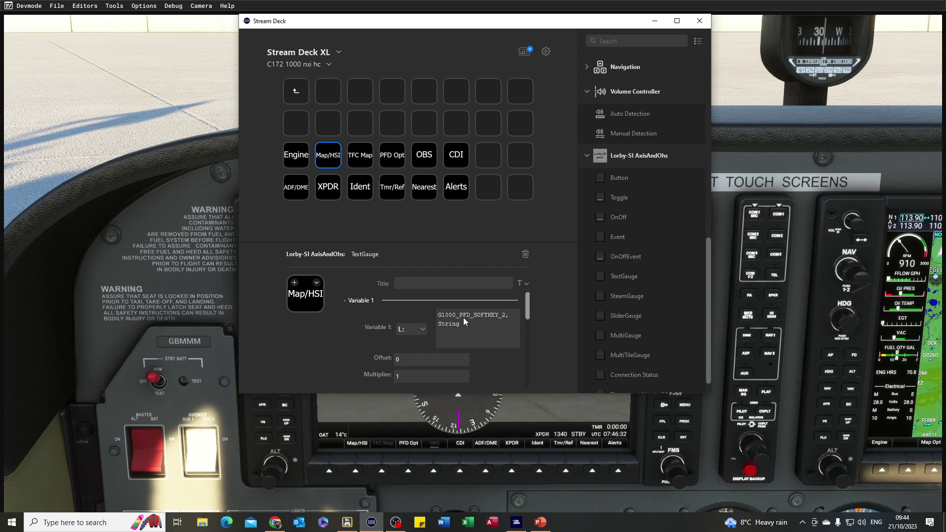
key("BackSpace")
type("M")
Step: Change the Map/HSI gauge's key down event to G1000_MFD_SOFTKEY2 in the button settings and submit the changes
left_click_drag(528, 308, 541, 389)
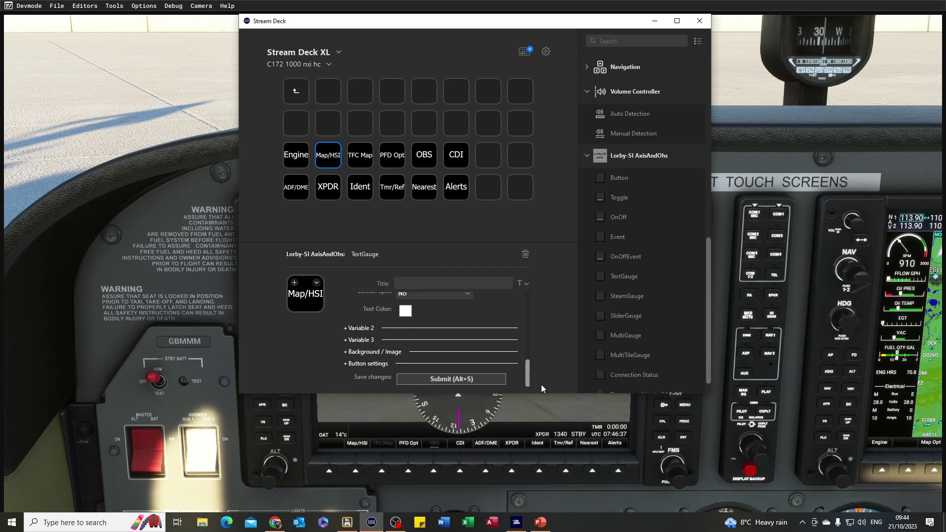
left_click(346, 364)
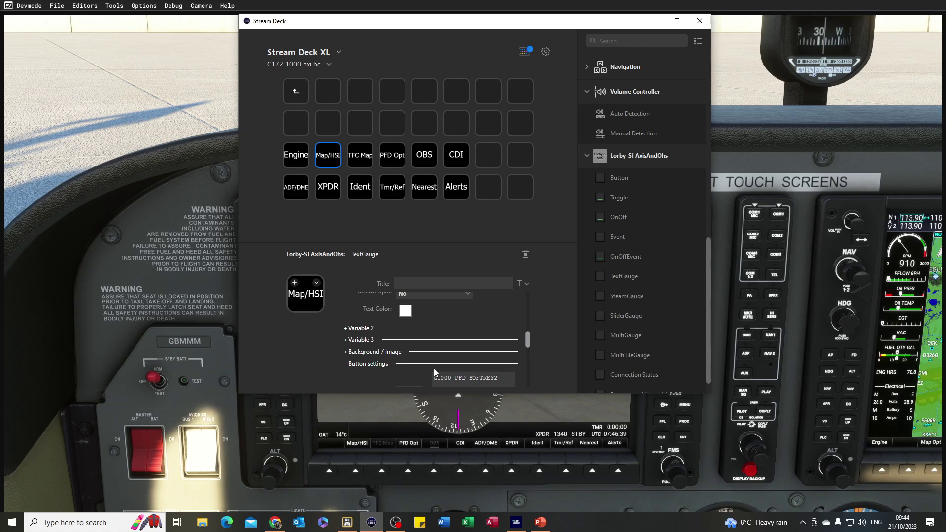
left_click(460, 378)
key("BackSpace")
type("M")
left_click_drag(527, 337, 536, 377)
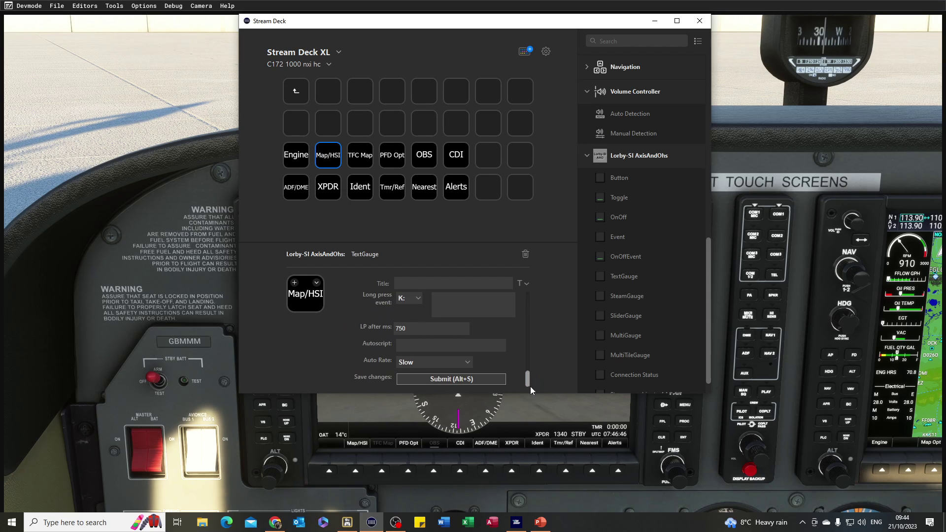
left_click(493, 382)
Step: Change the TFC Map gauge's Variable 1 to G1000_MFD_SOFTKEY_3, String
left_click(359, 158)
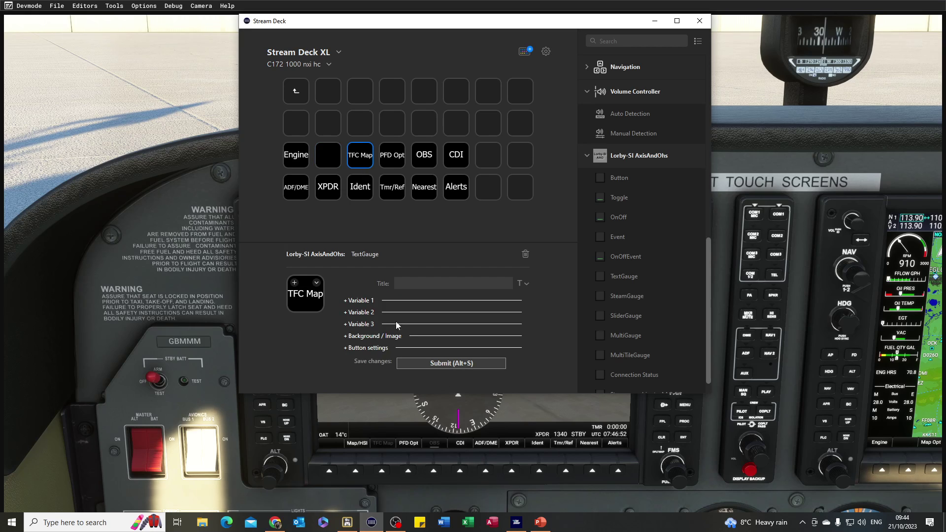
left_click(347, 302)
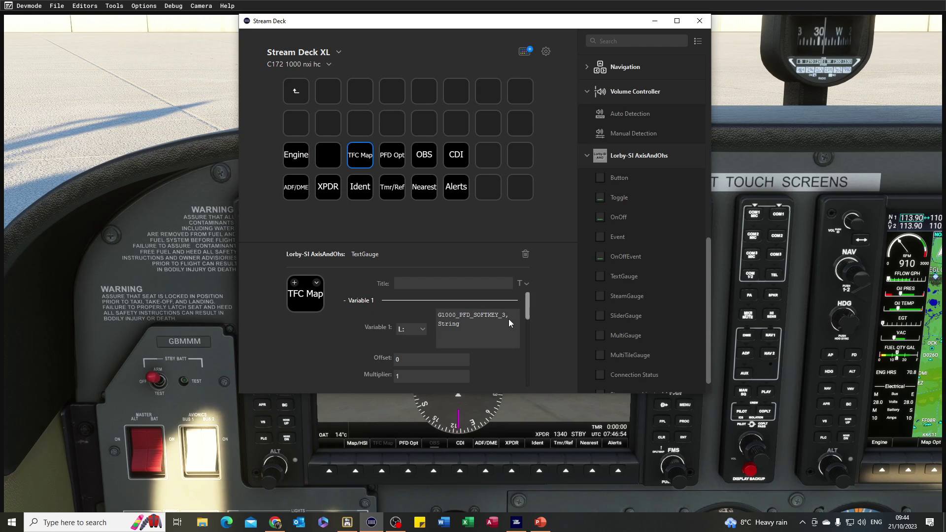
left_click(463, 317)
key("BackSpace")
type("M")
Step: Change the third gauge's key down event to G1000_MFD_SOFTKEY3 in the button settings and submit the changes
left_click_drag(527, 307, 546, 377)
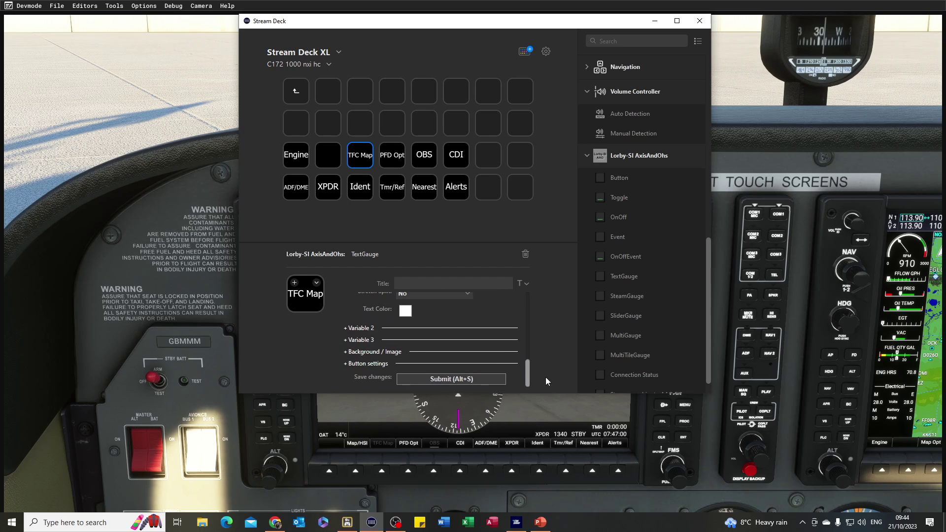
left_click(346, 365)
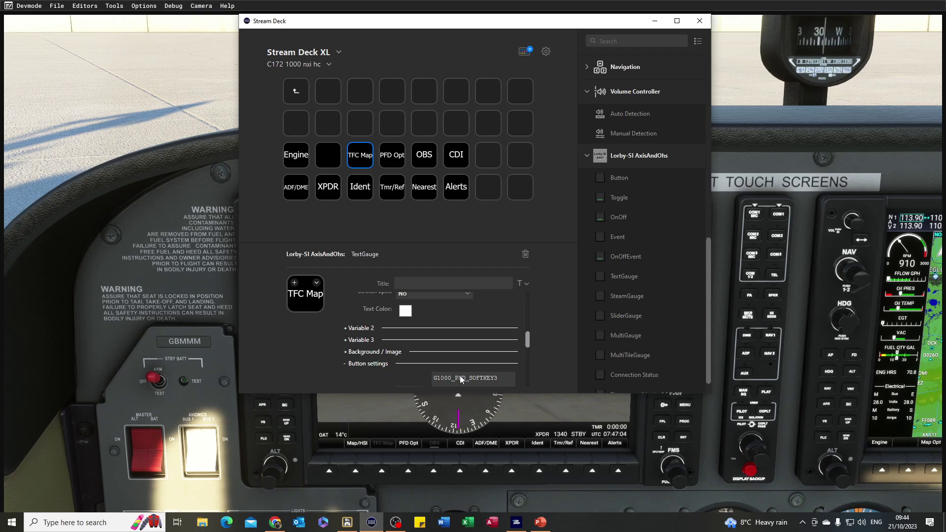
type("M")
key("alt+s")
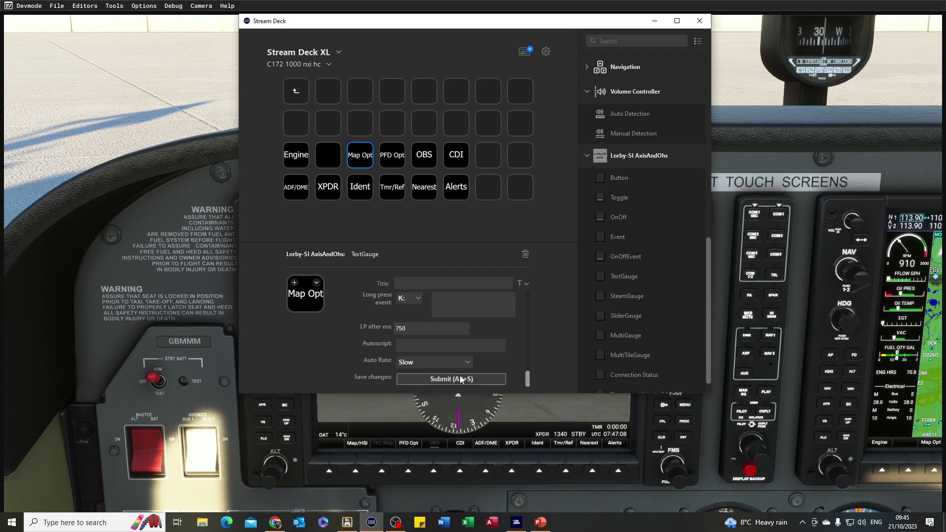